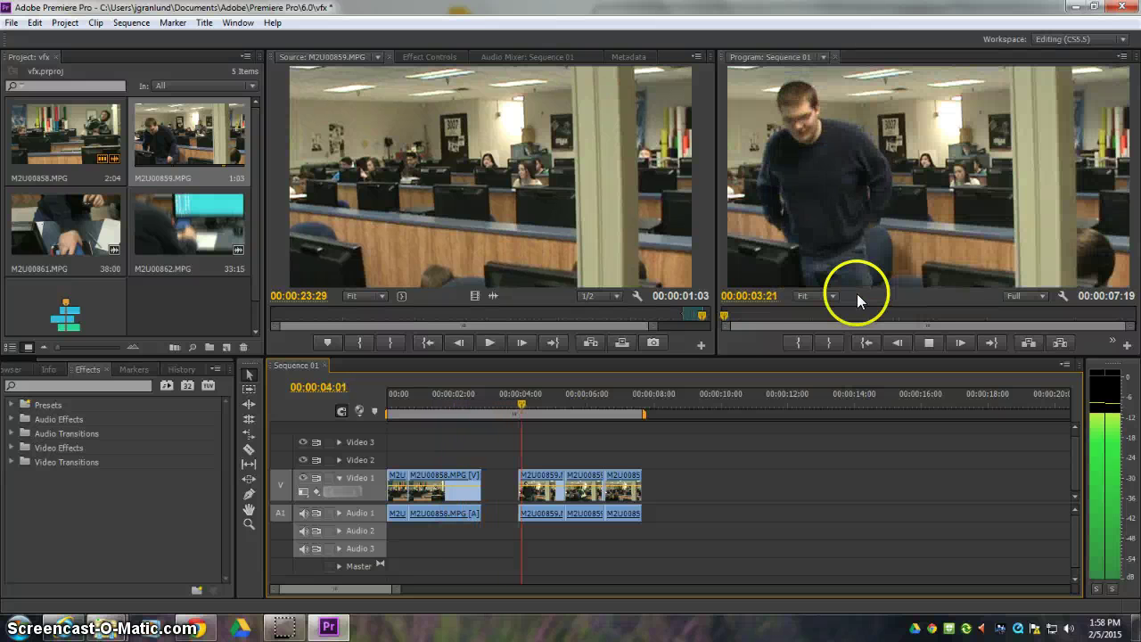
Play through the second group of clips in the sequence to review the disappearing effect.
key(space)
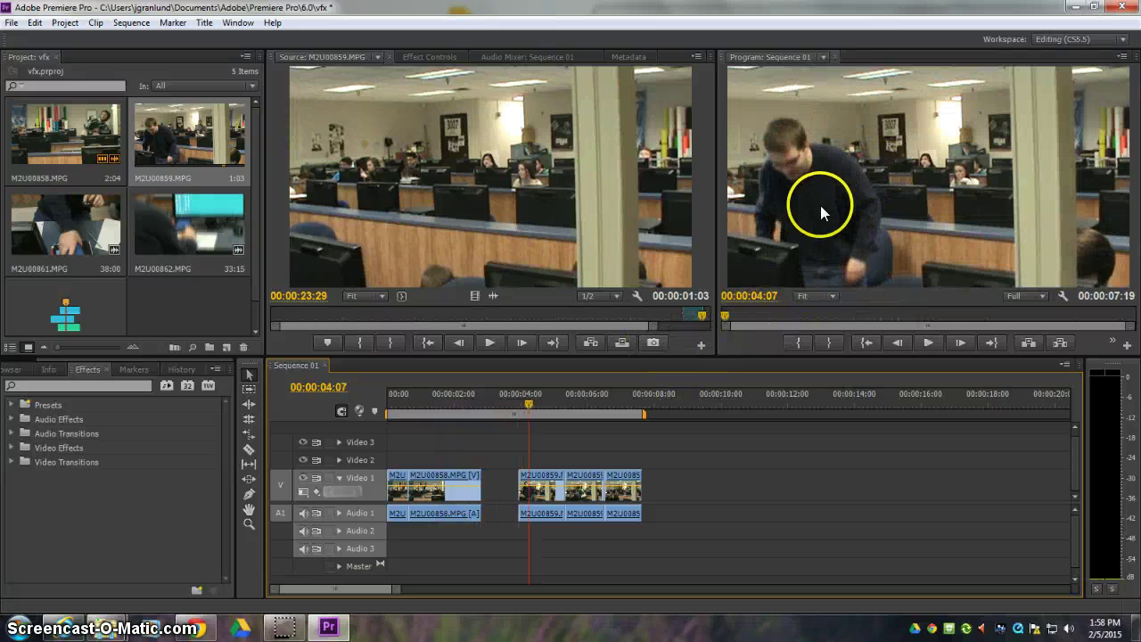
key(space)
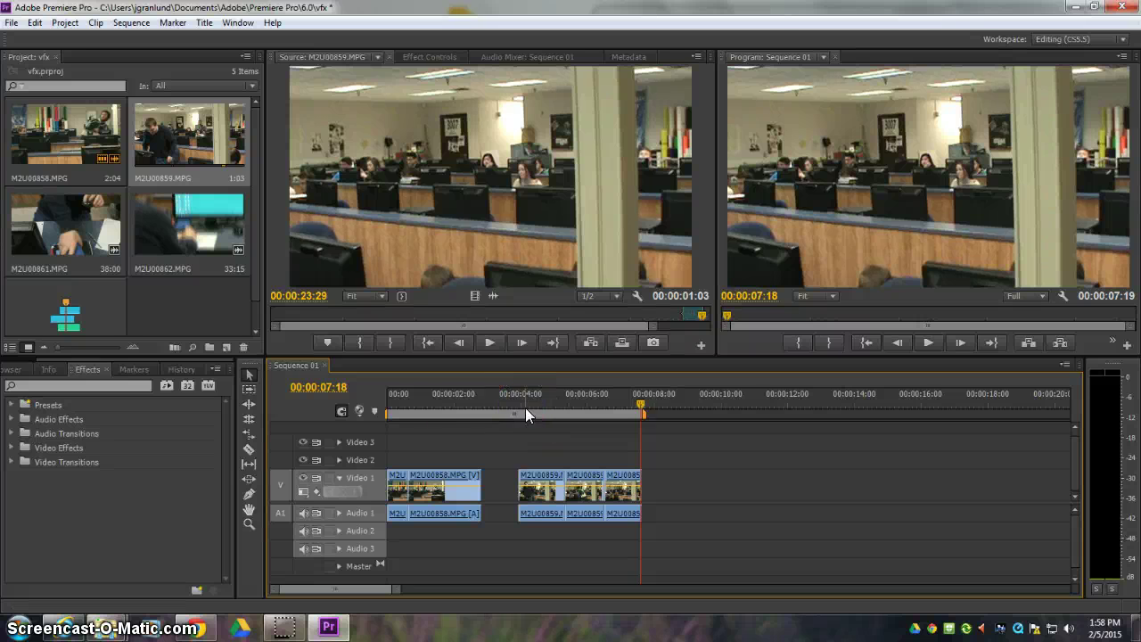
Split the first M2U00858.MPG clip on Video 1 at 00:00:00:17 with the Razor tool.
click(410, 405)
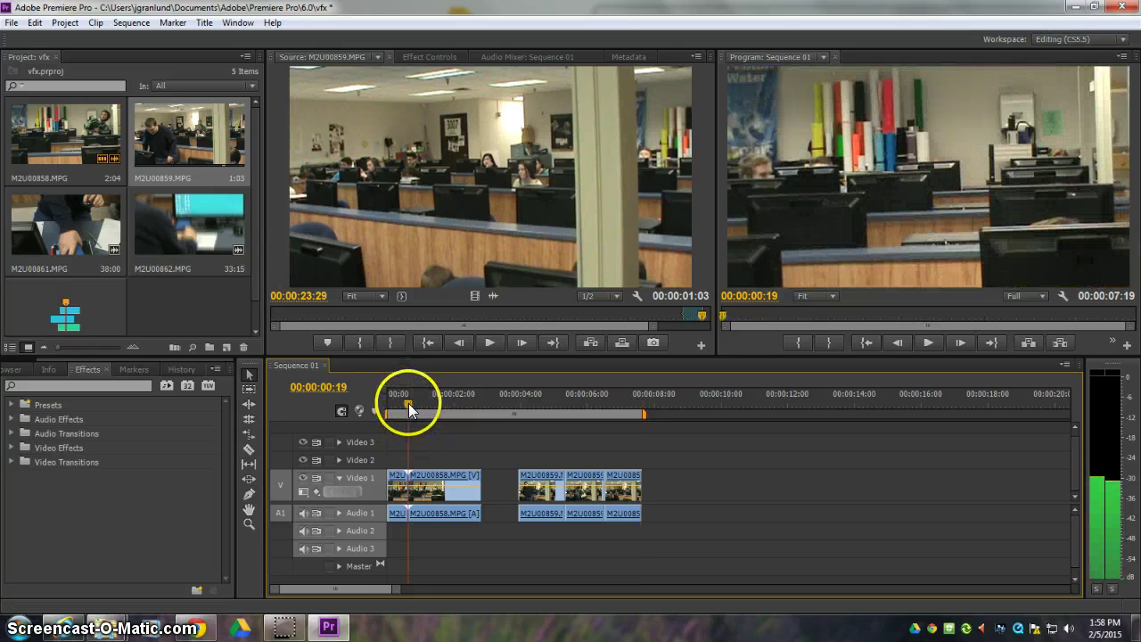
drag(270, 591, 326, 592)
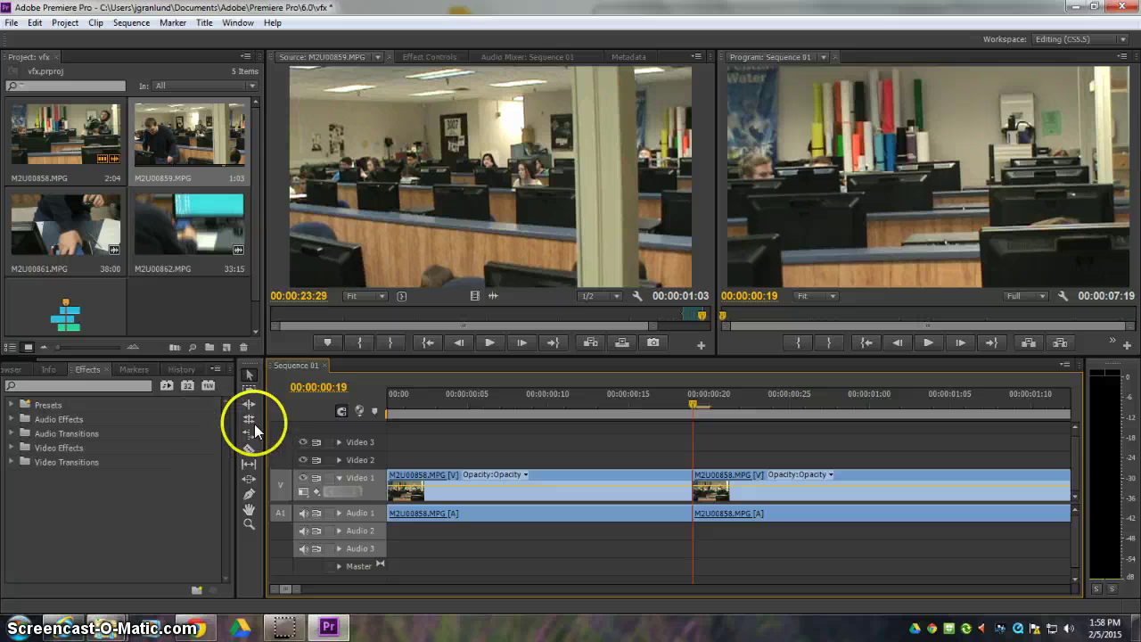
click(251, 445)
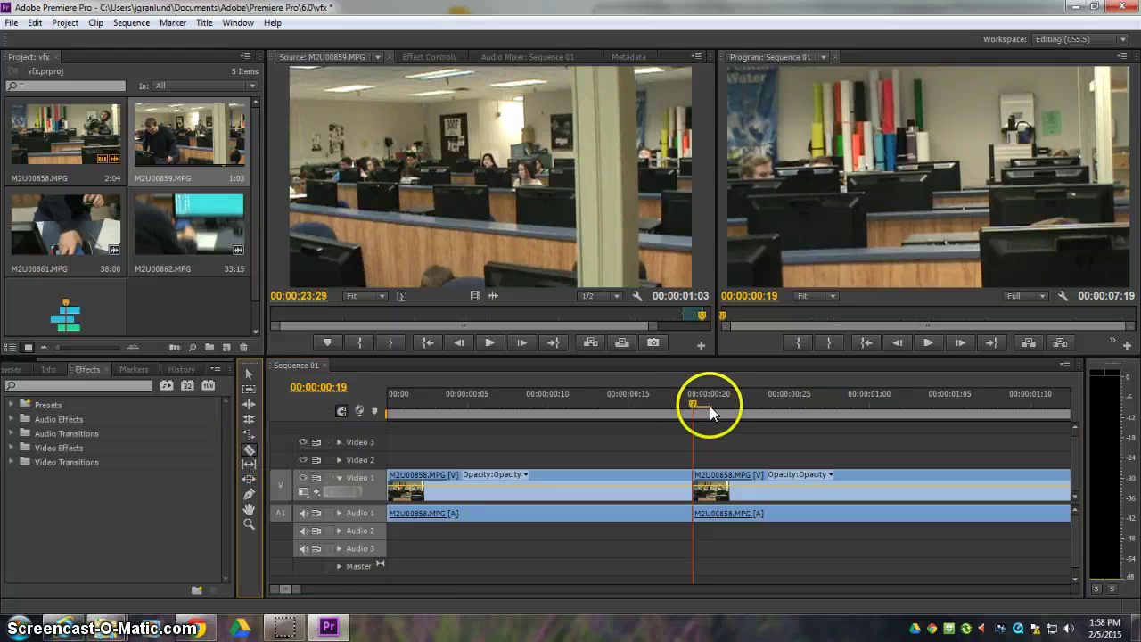
click(296, 589)
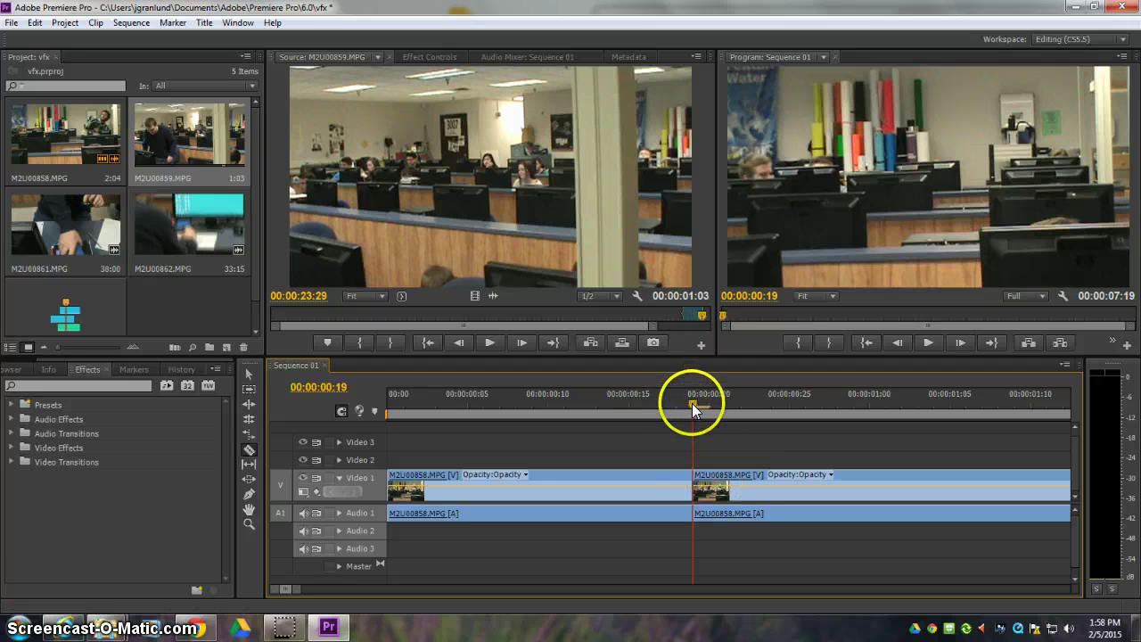
drag(693, 407, 660, 403)
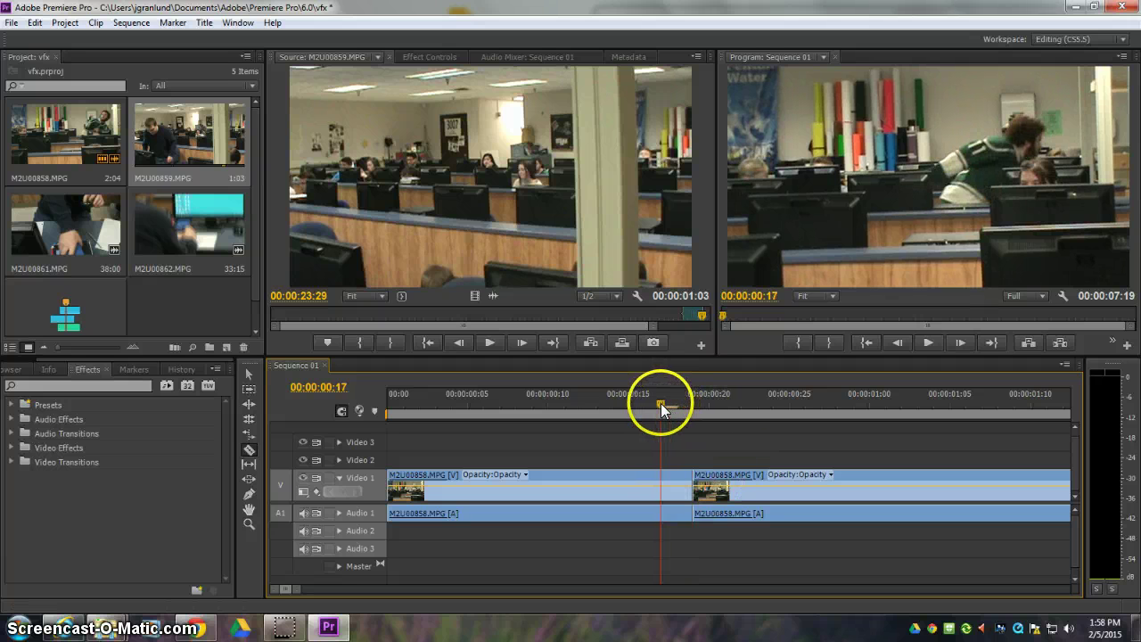
click(661, 482)
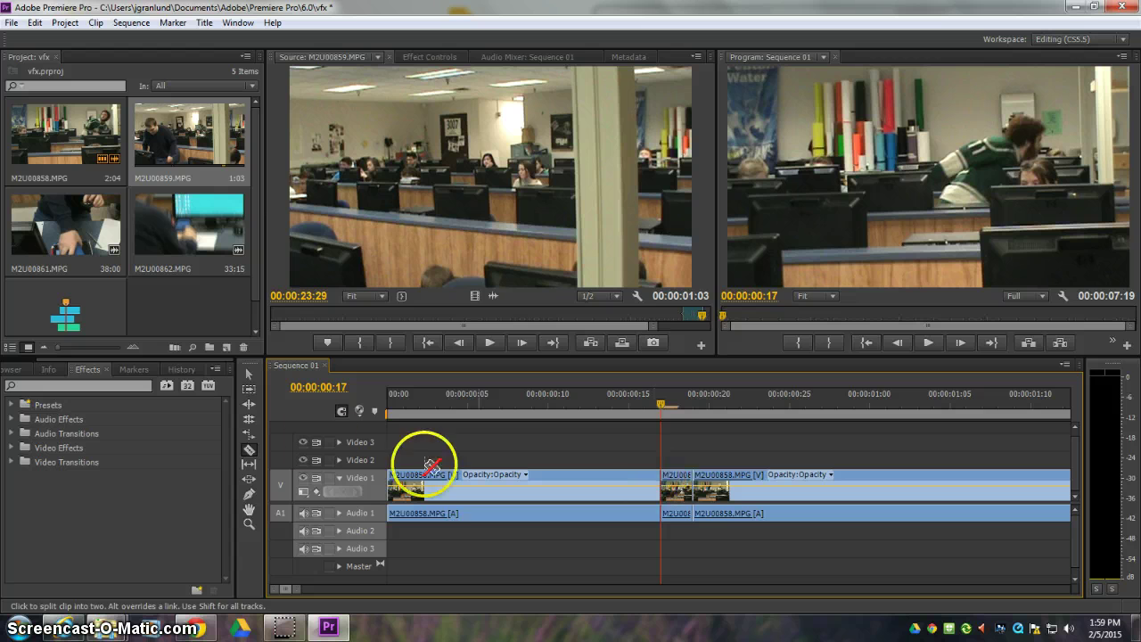
Move the short piece after the new cut to Video 2 and Audio 2, and shift the following Video 1 clip back to 00:00:00:17.
click(248, 371)
click(676, 481)
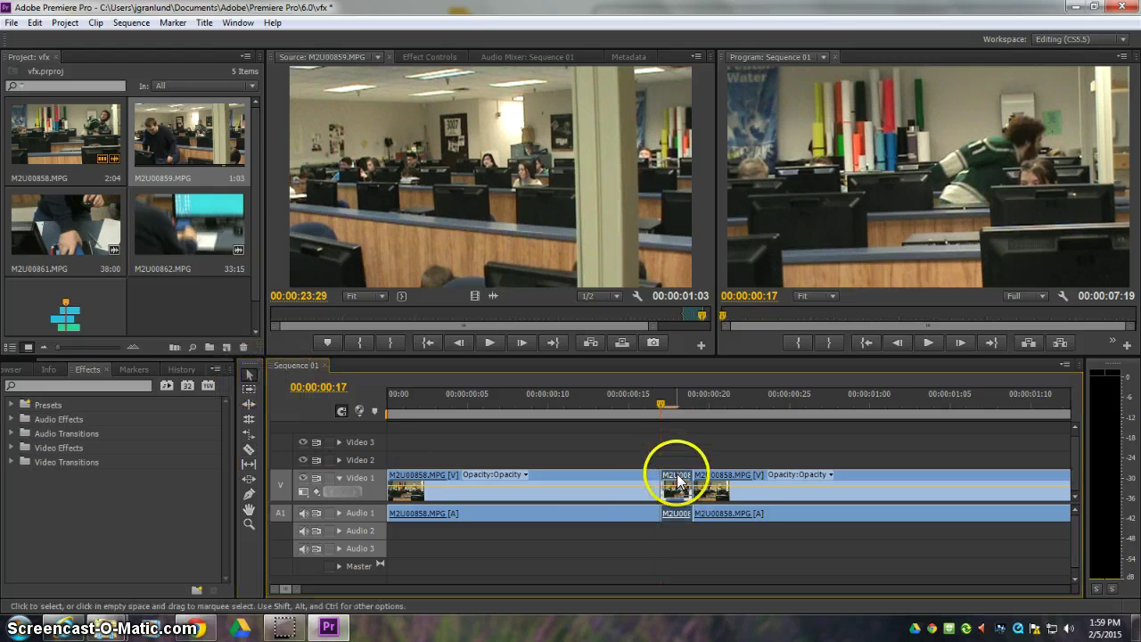
drag(677, 480, 676, 538)
mouse_move(730, 475)
mouse_down()
mouse_move(711, 468)
mouse_move(717, 479)
mouse_up()
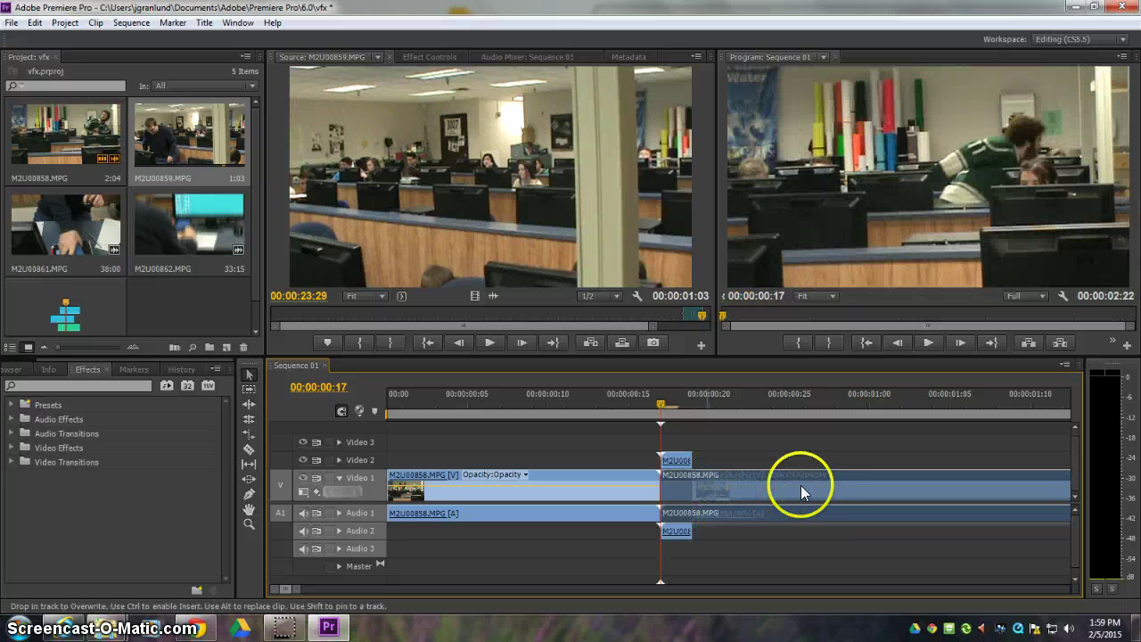
drag(801, 485, 780, 483)
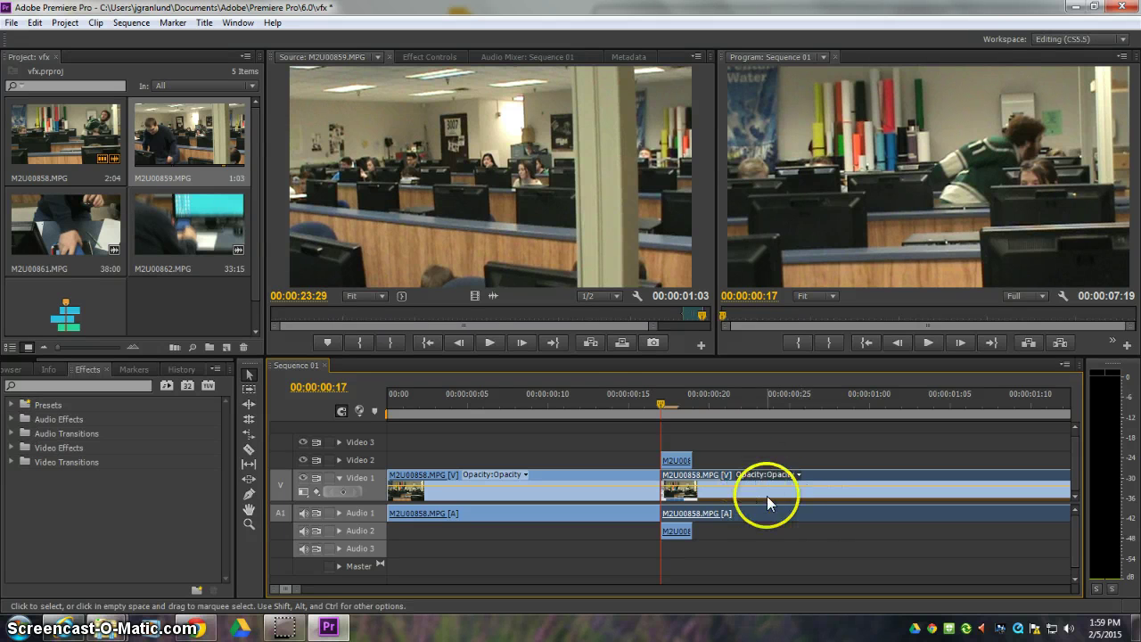
Apply the Eight-Point Garbage Matte and Directional Blur effects to the short clip on Video 2, with the playhead at 00:00:00:18.
mouse_move(659, 408)
mouse_down()
mouse_move(646, 408)
mouse_move(702, 413)
mouse_move(660, 412)
mouse_move(668, 415)
mouse_up()
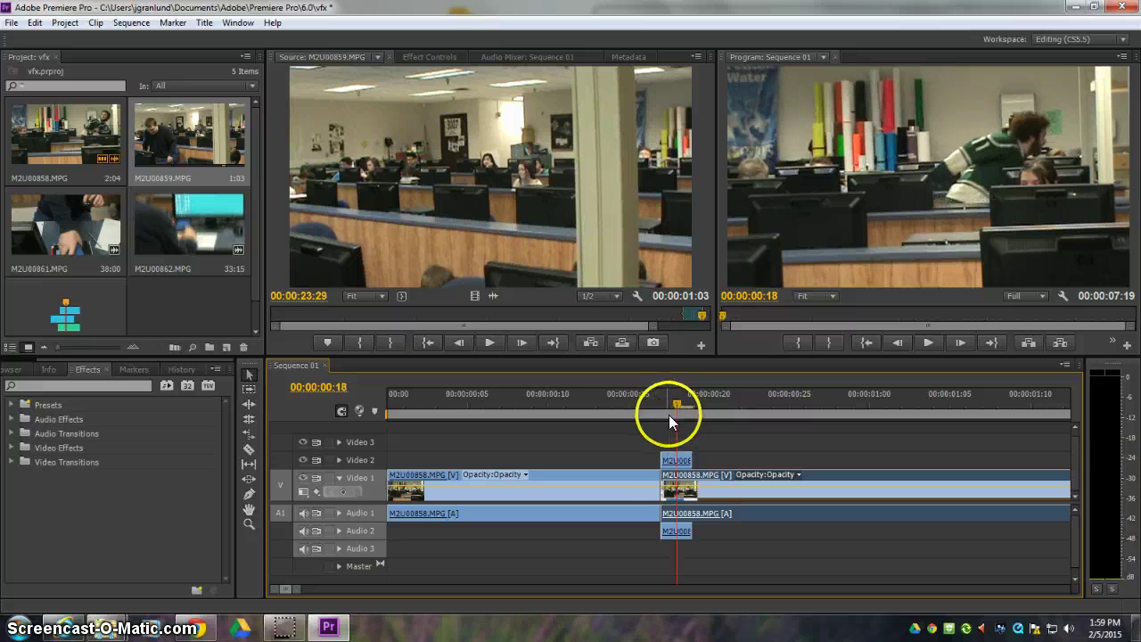
click(683, 464)
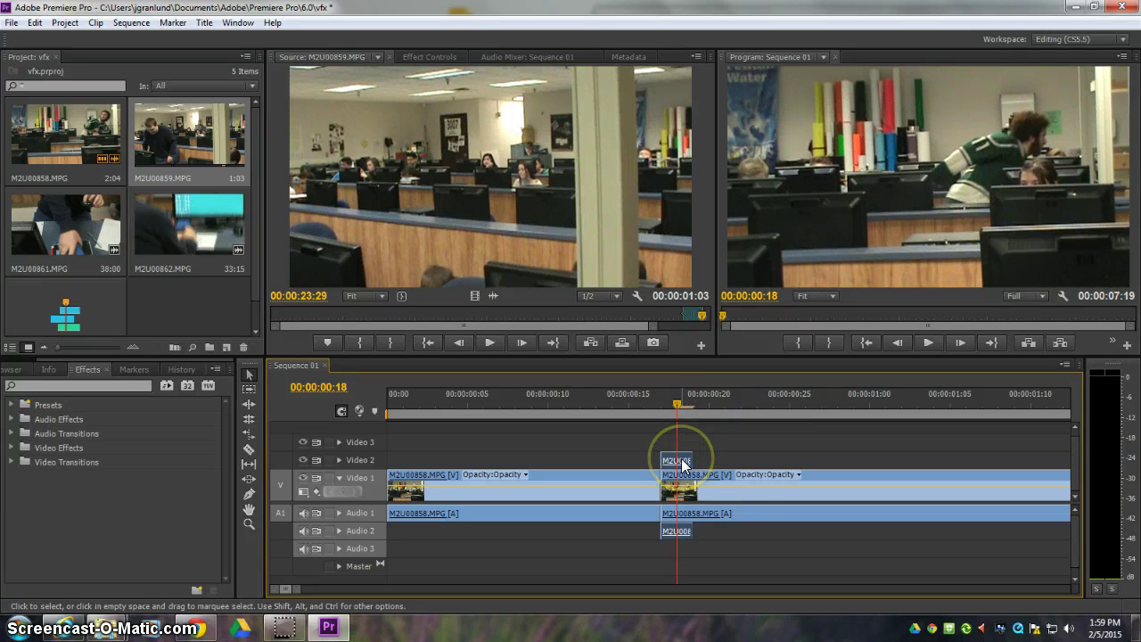
click(62, 385)
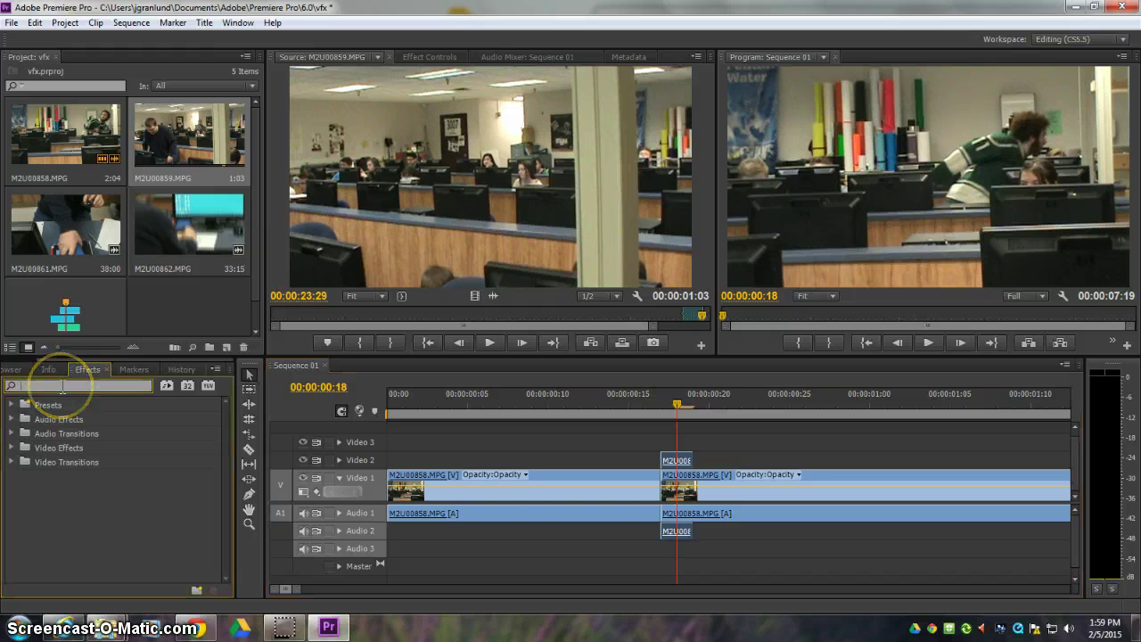
text(eight)
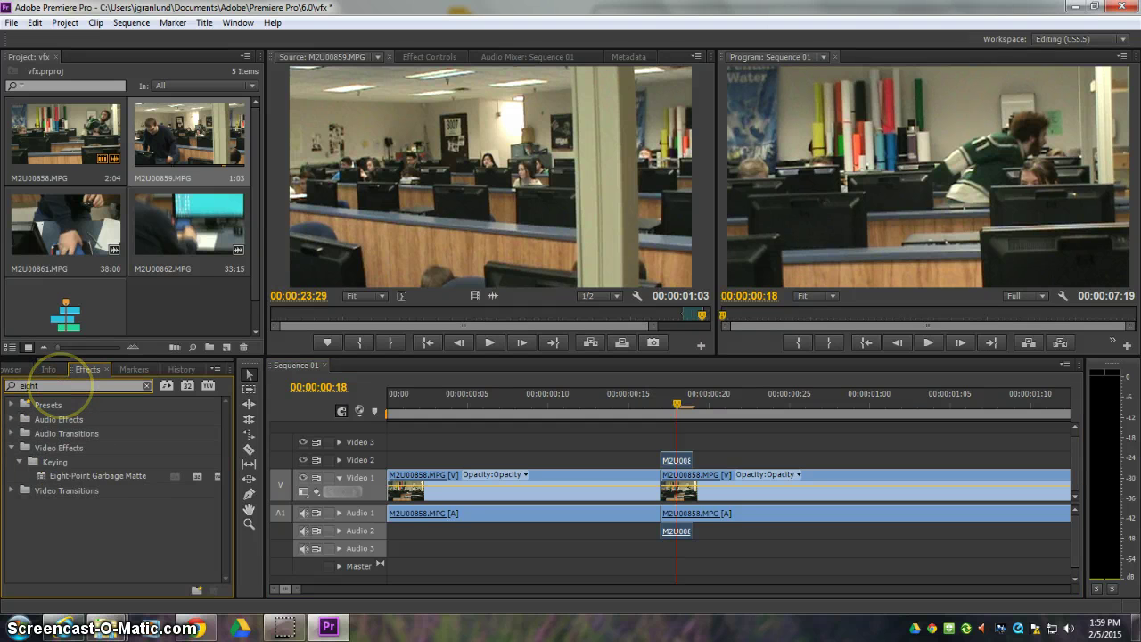
drag(40, 474, 694, 458)
click(54, 385)
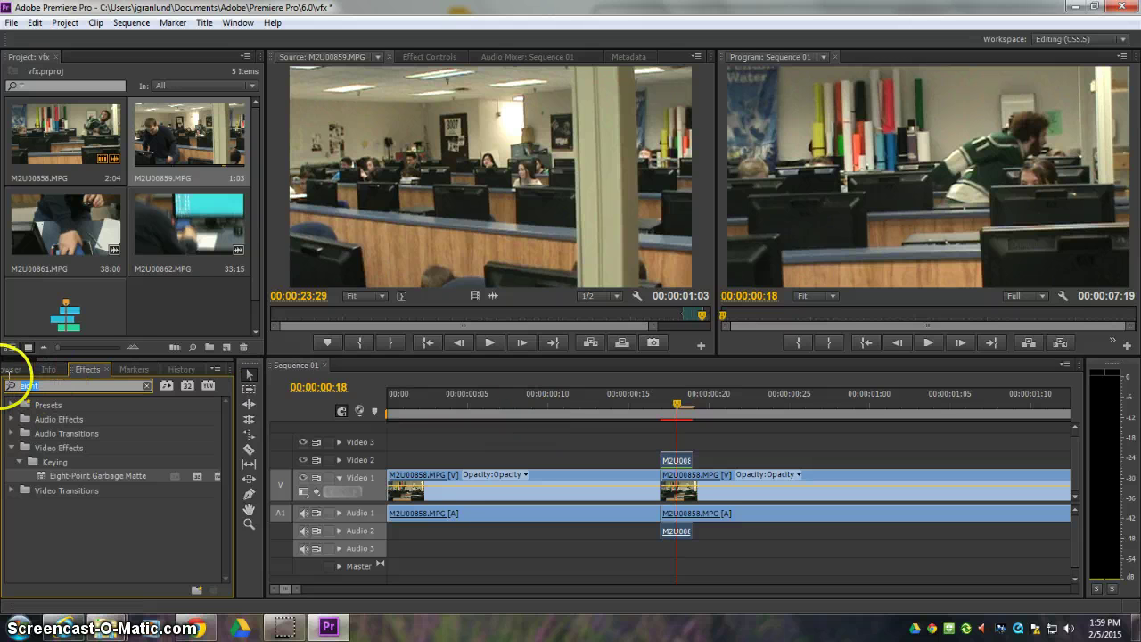
text(dire)
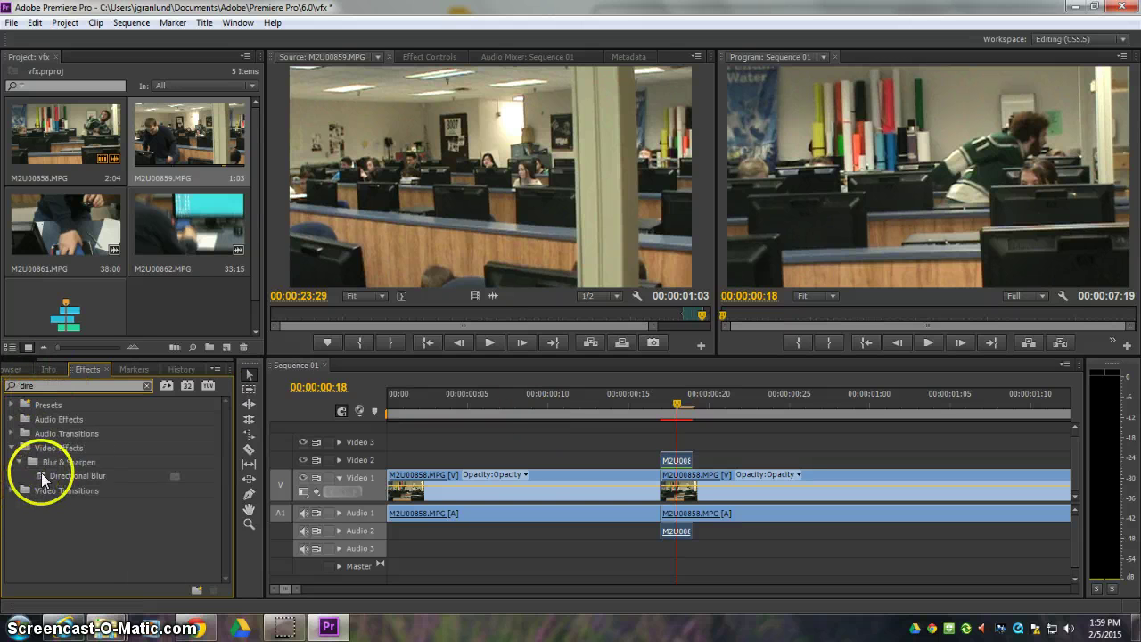
drag(41, 474, 675, 458)
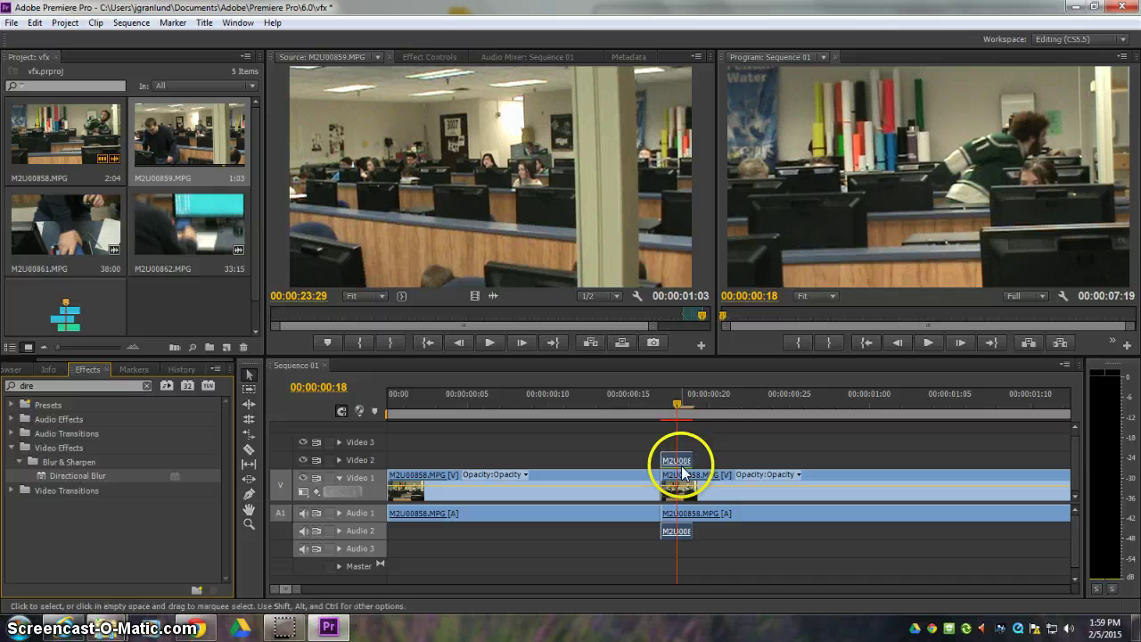
Move the garbage matte's top left, left, bottom and right center points in to outline the jumping person's back and lower body.
click(683, 454)
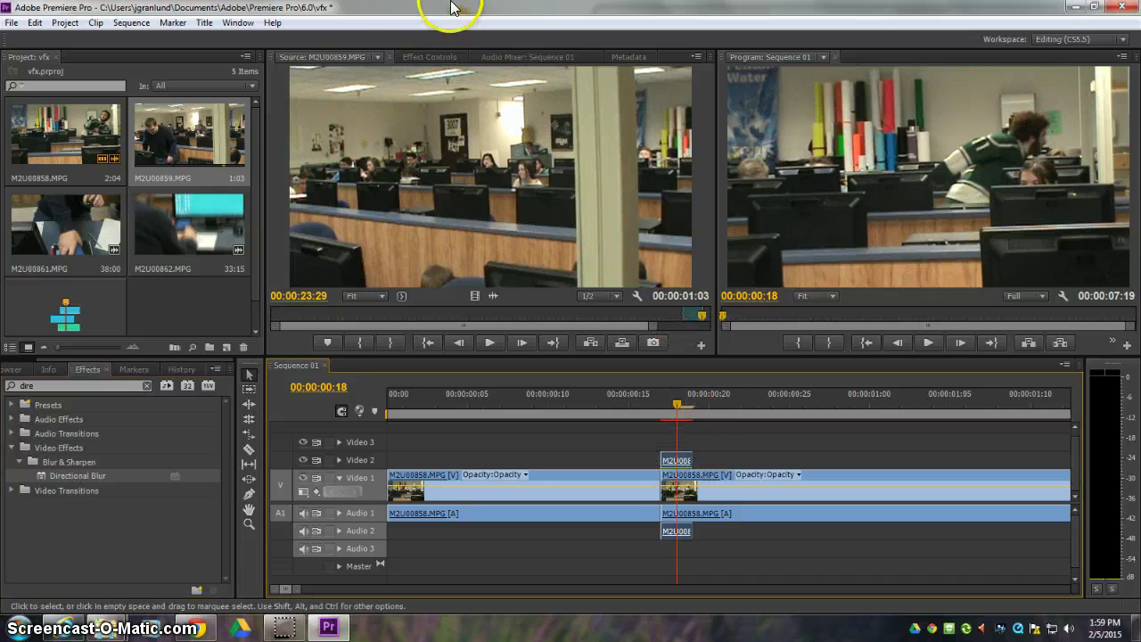
click(430, 57)
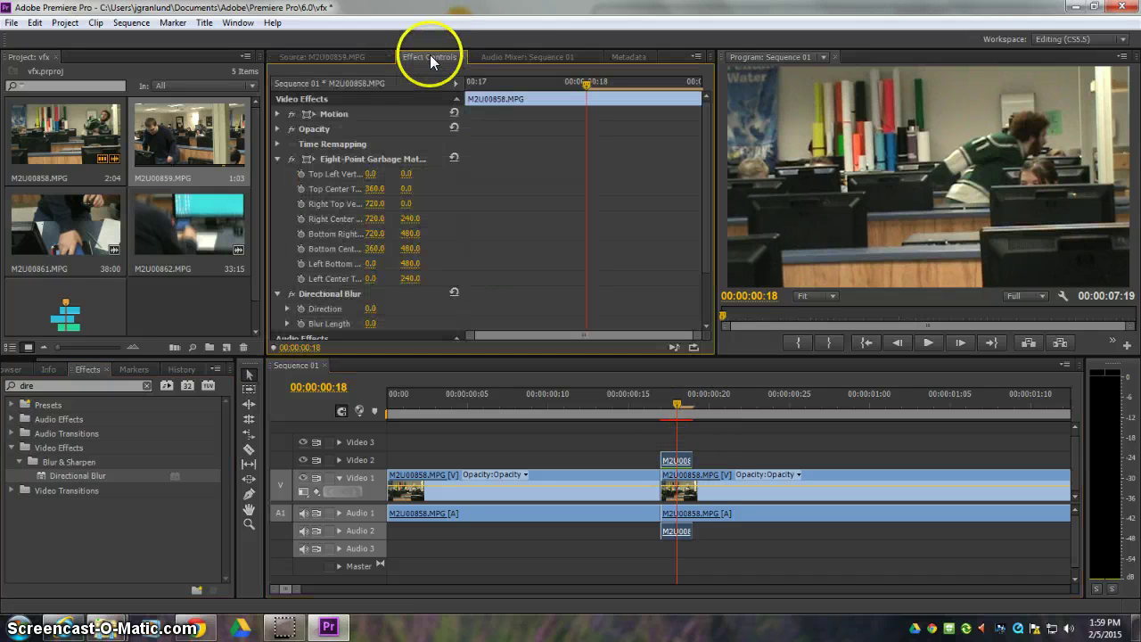
click(339, 157)
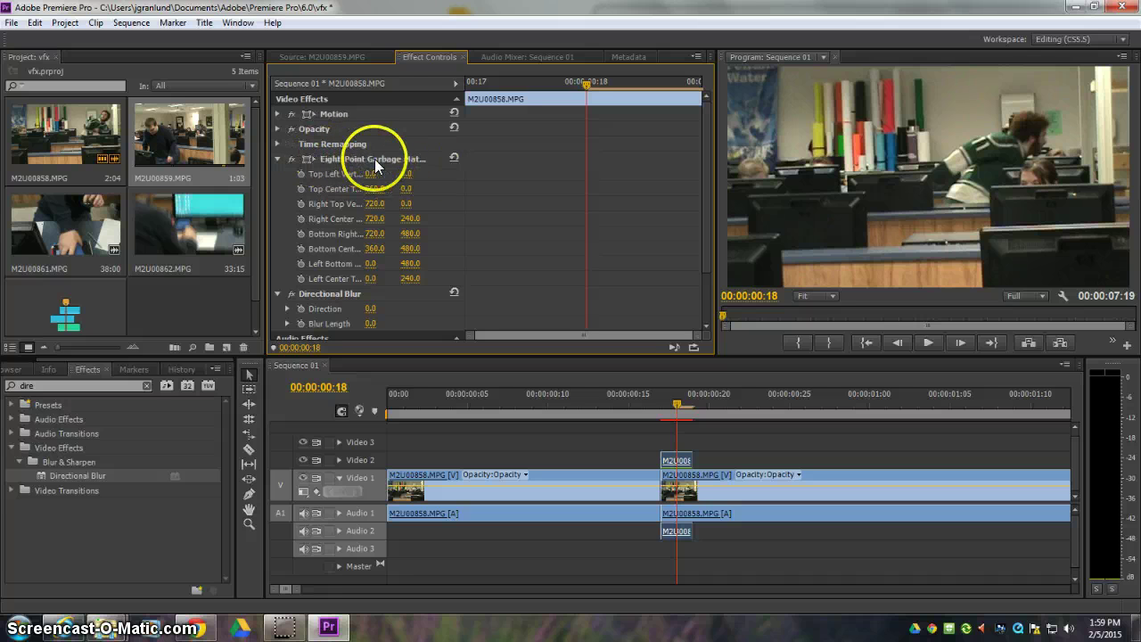
click(350, 157)
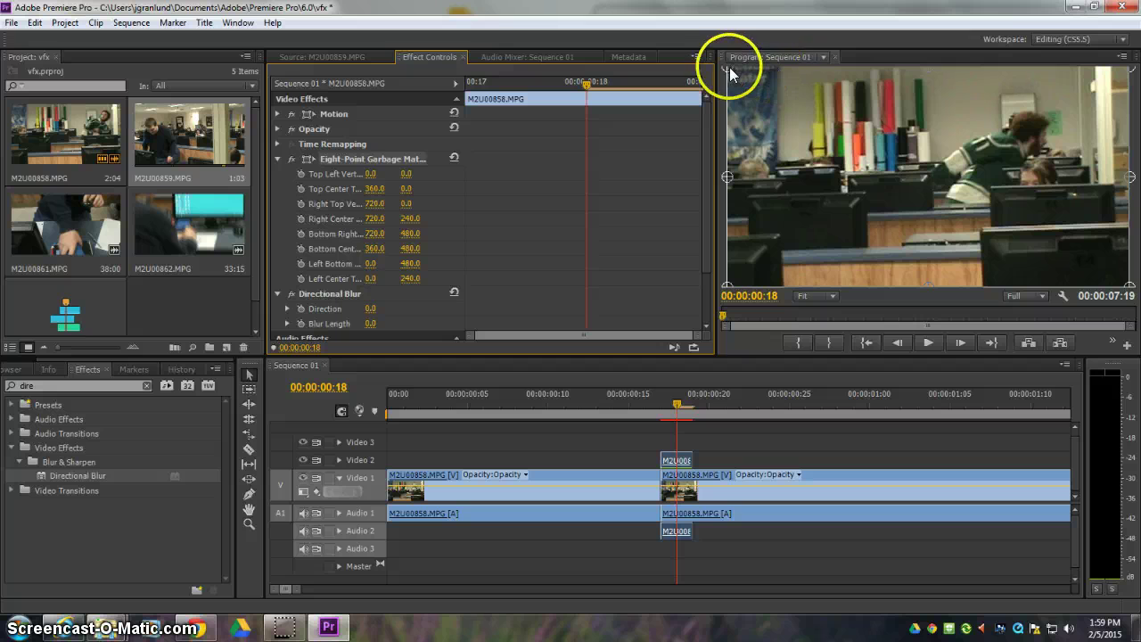
drag(730, 68, 1003, 127)
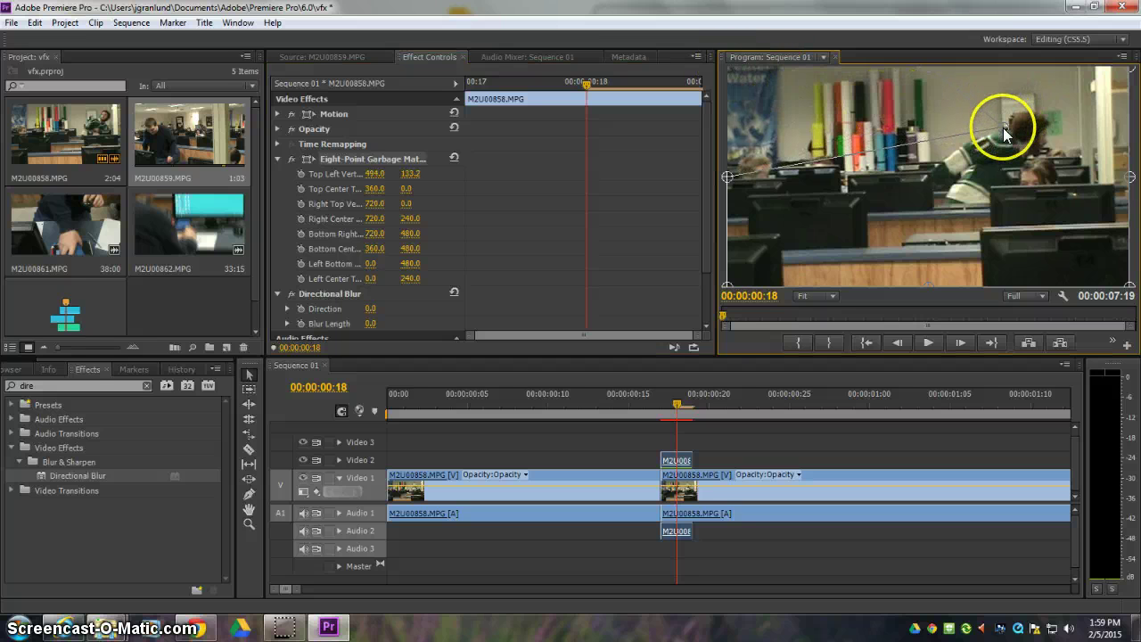
drag(742, 174, 922, 173)
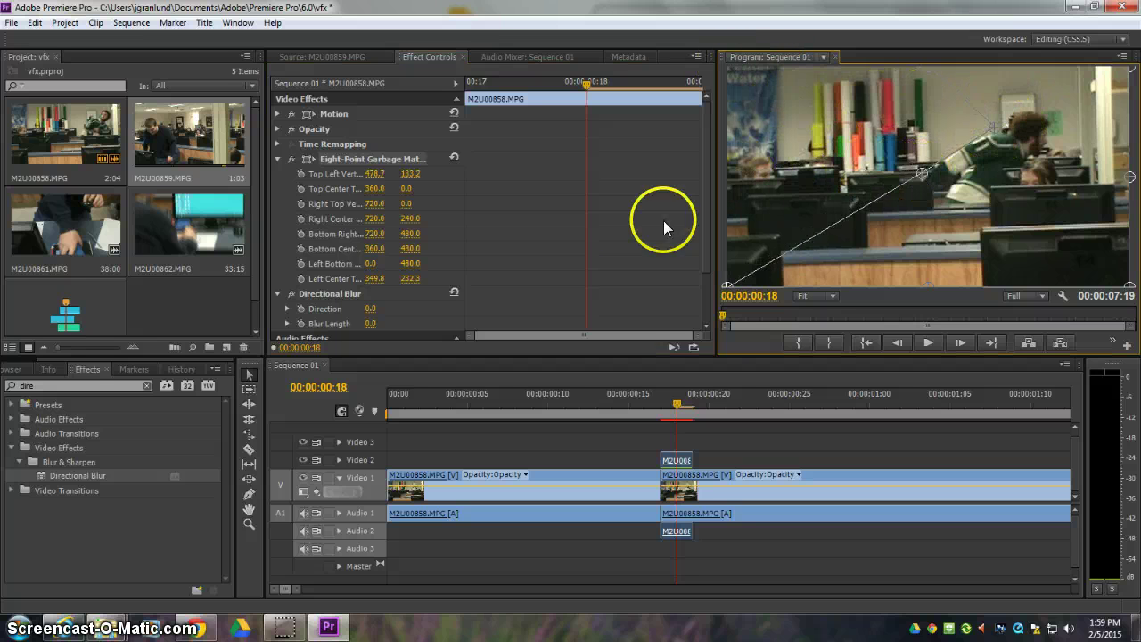
drag(729, 283, 941, 190)
drag(927, 285, 943, 205)
drag(1127, 285, 989, 199)
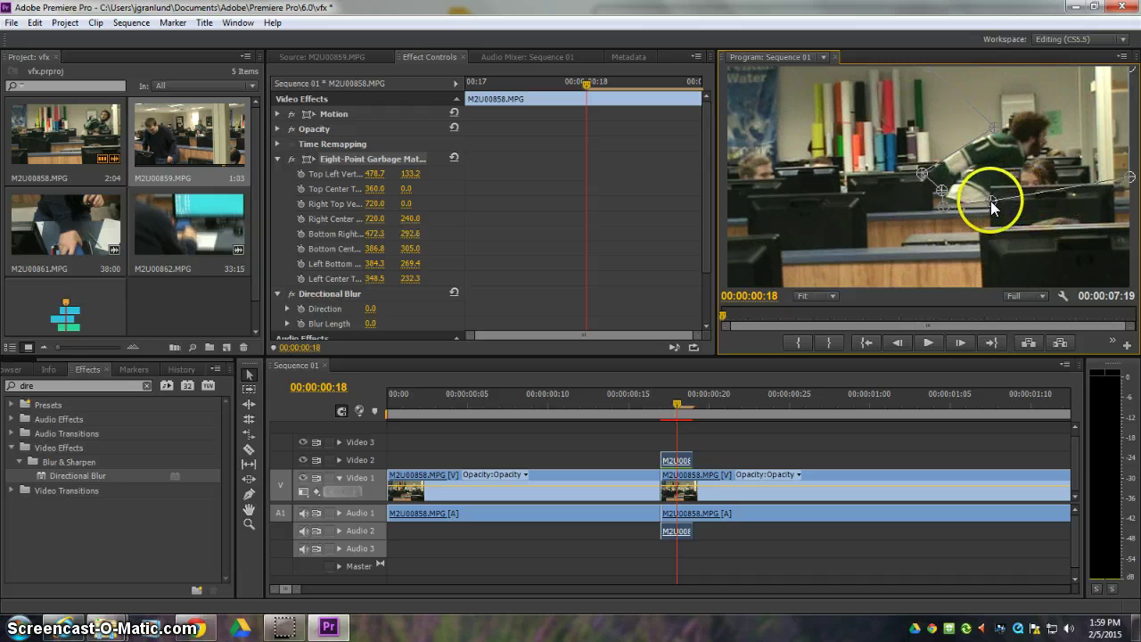
drag(1125, 176, 985, 185)
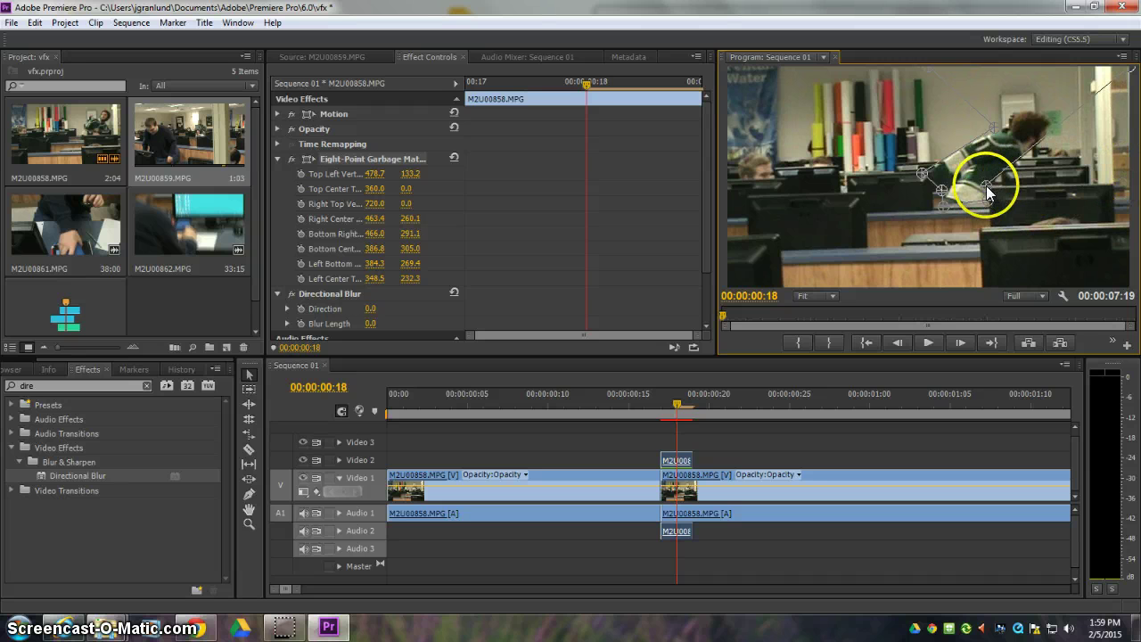
Place the matte's right top and top center points around the person's head, and raise the top left point to enclose it.
drag(1127, 69, 1078, 129)
drag(929, 66, 1041, 175)
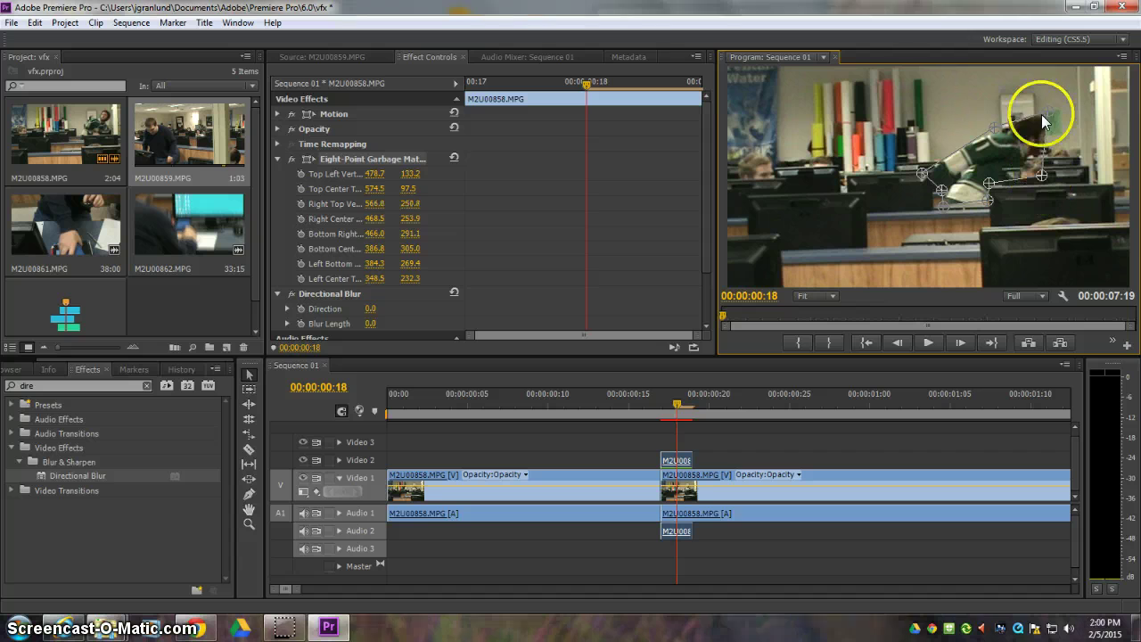
drag(1044, 112, 1046, 103)
drag(1041, 175, 1050, 180)
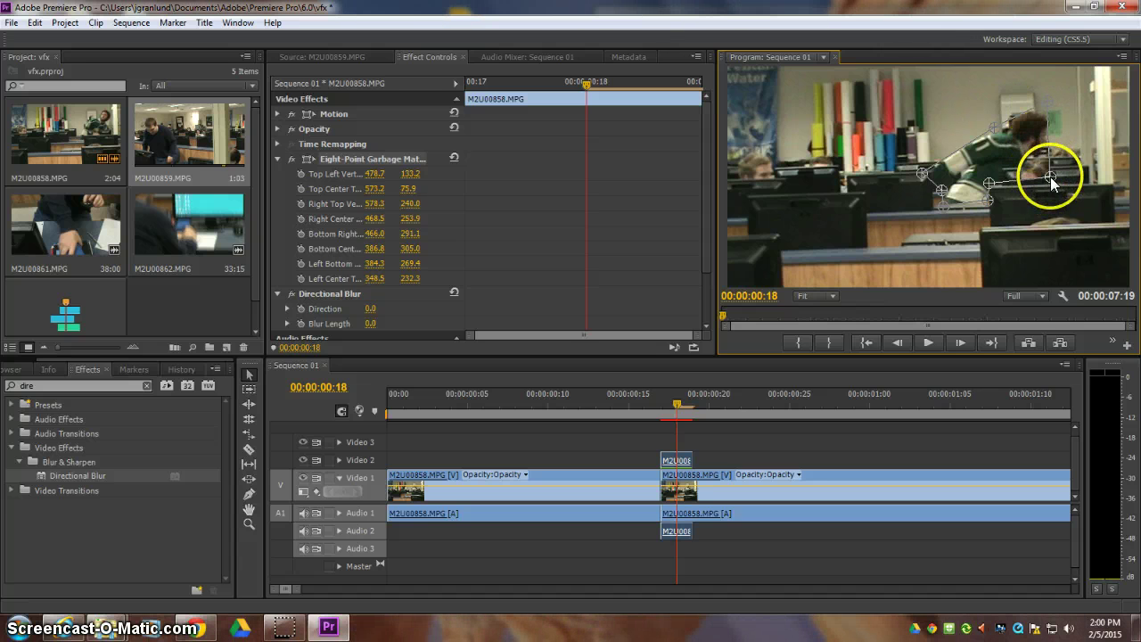
drag(995, 129, 1017, 108)
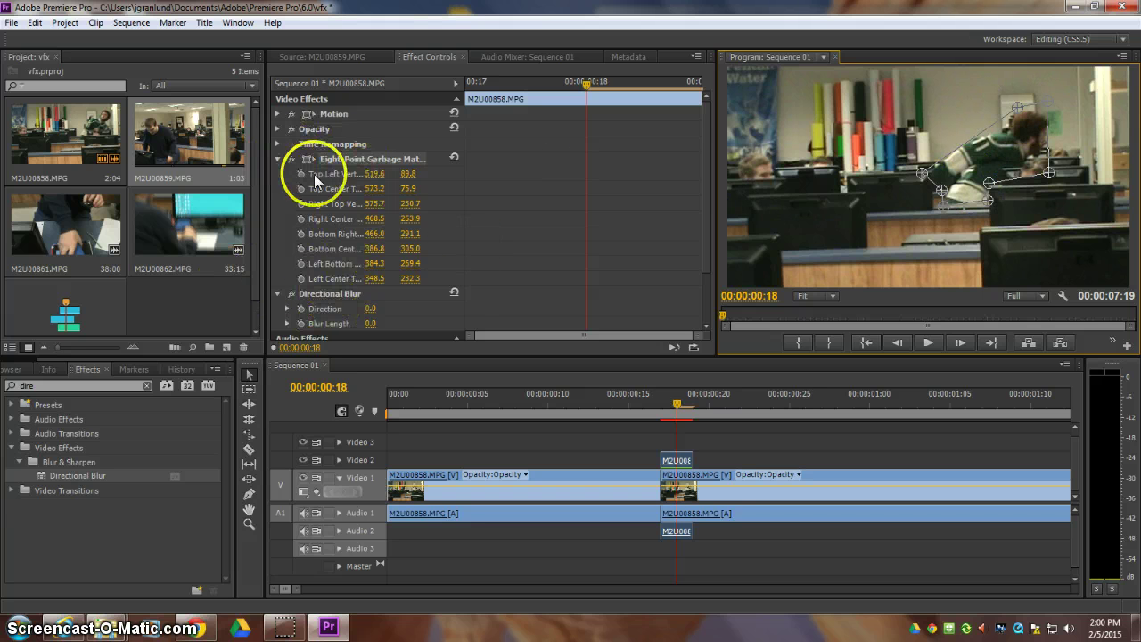
Set the clip's Directional Blur to a direction of 90° and a blur length of 33.
scroll(339, 228, down, 1)
click(321, 264)
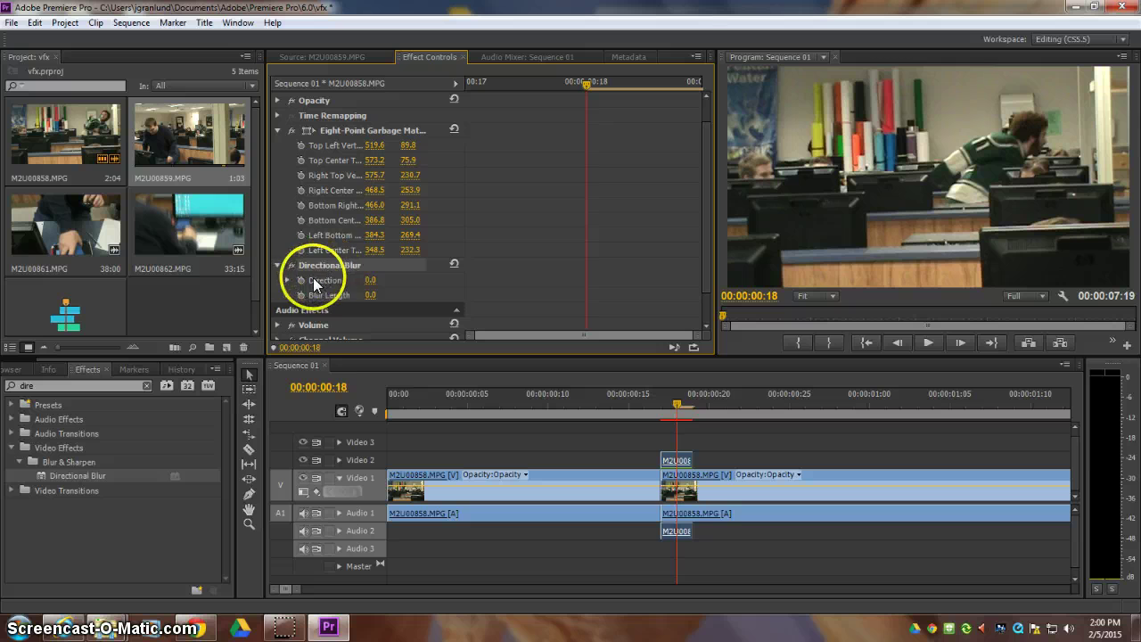
click(375, 279)
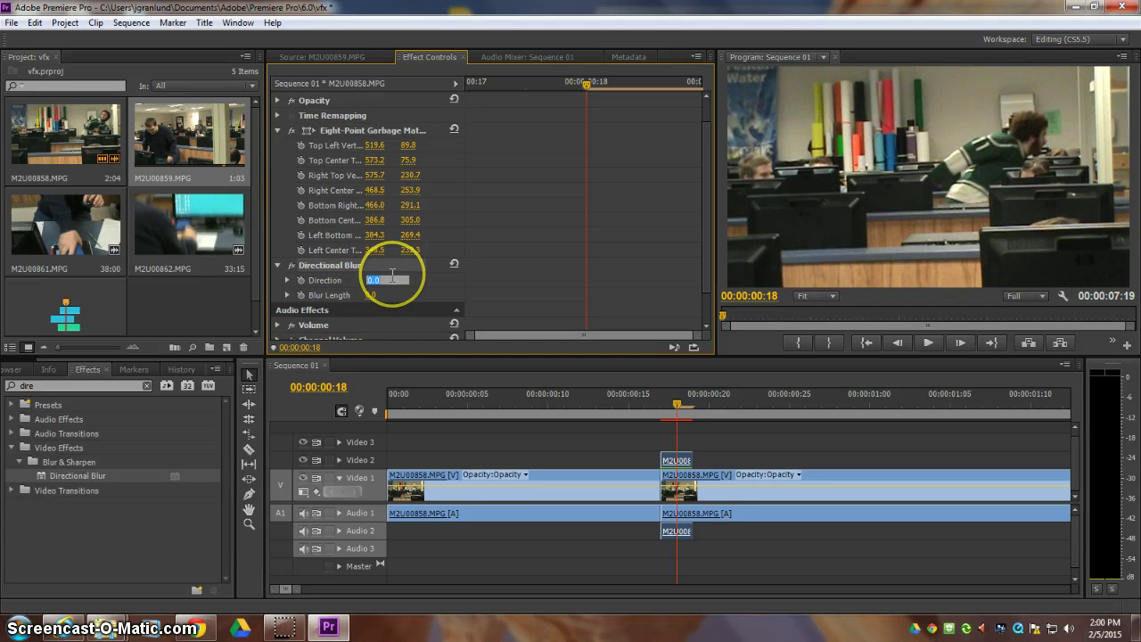
text(90)
key(Return)
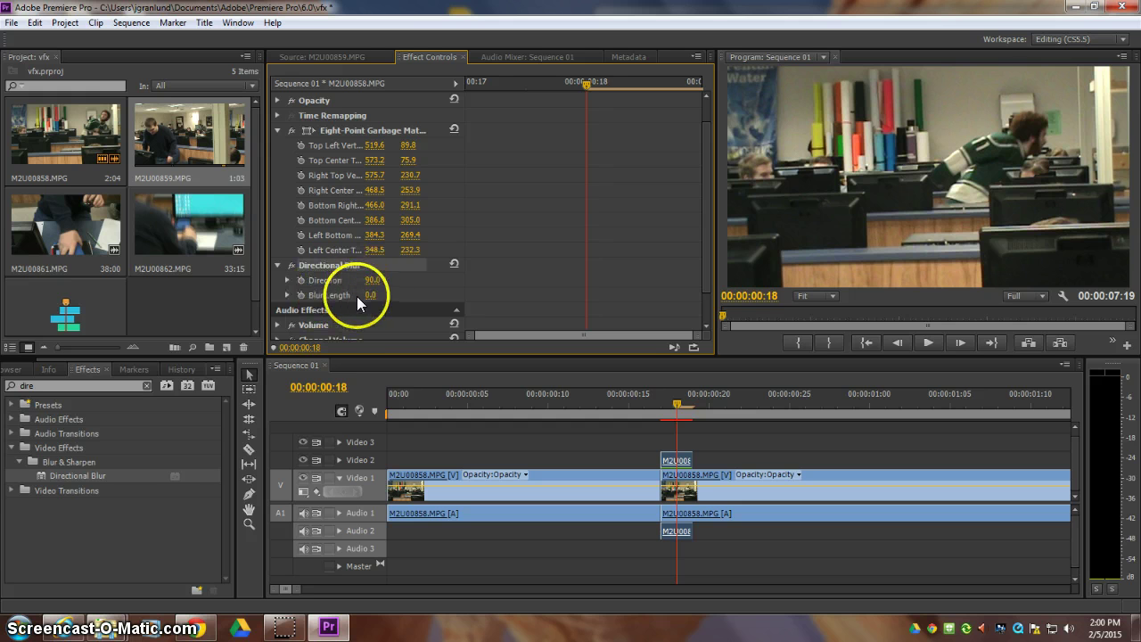
drag(369, 299, 395, 301)
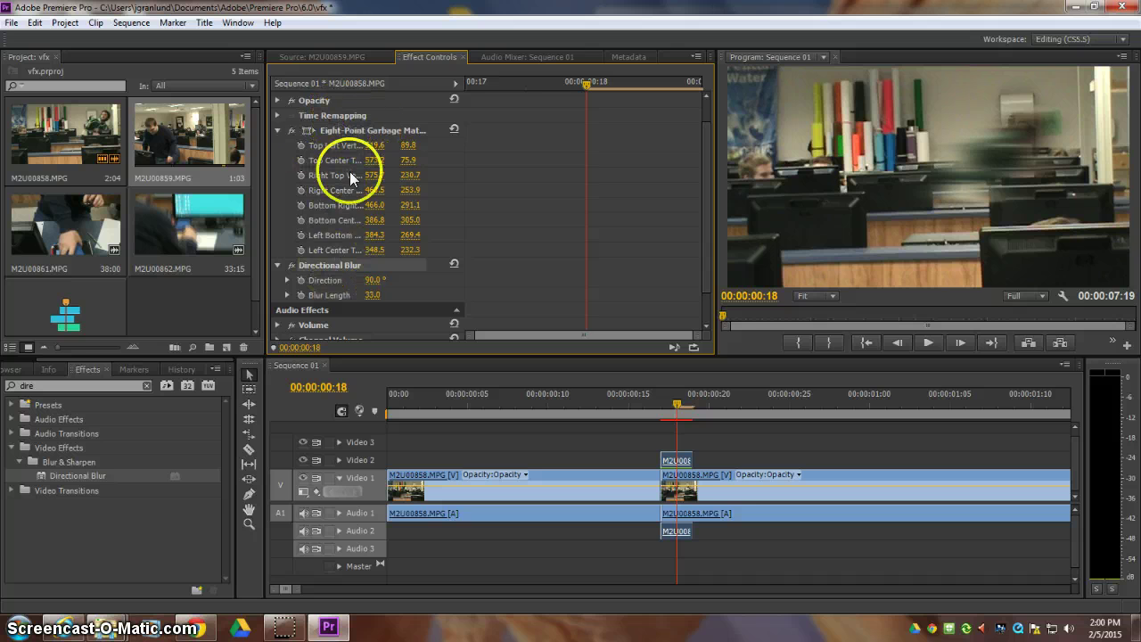
Play back the blurred disappearance on the first clip, starting from 00:00:00:07.
click(675, 451)
click(670, 462)
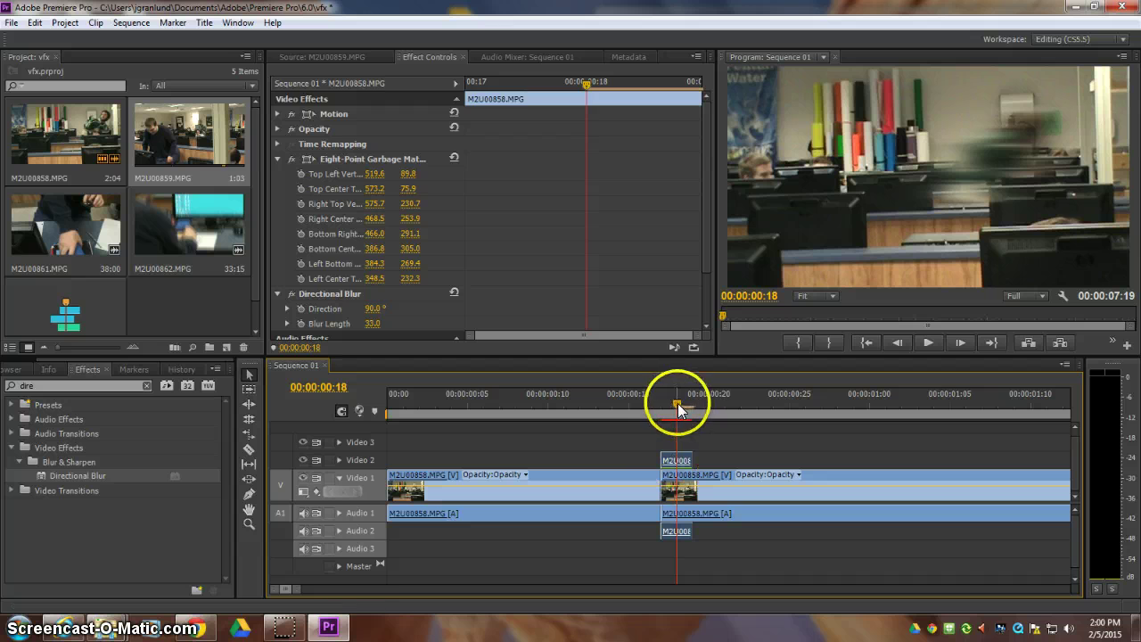
drag(677, 402, 611, 407)
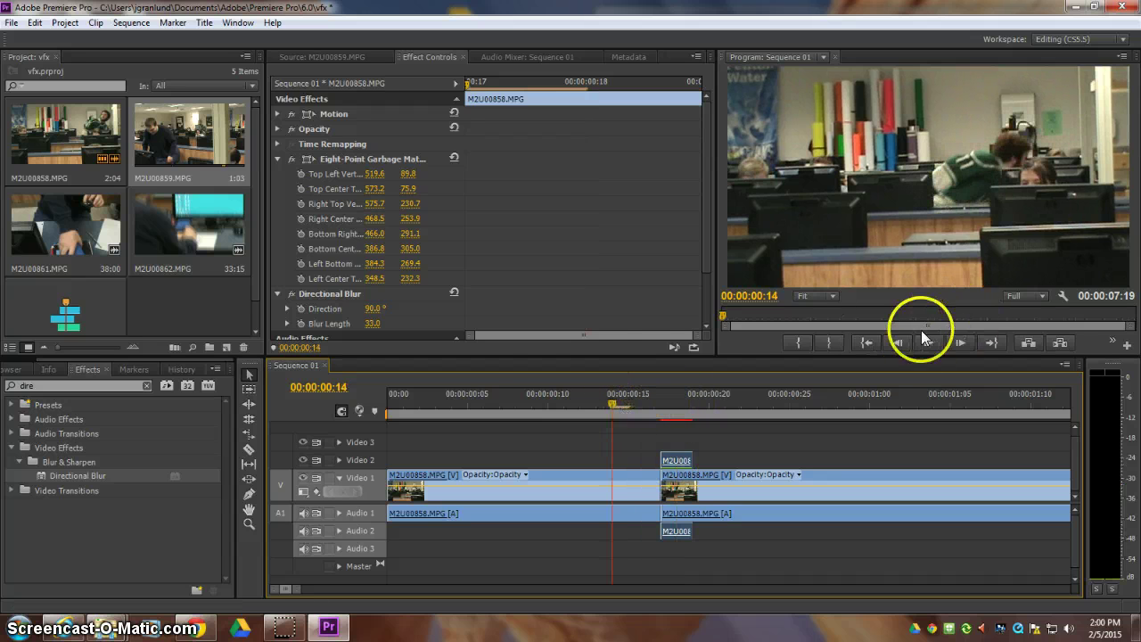
drag(529, 398, 502, 400)
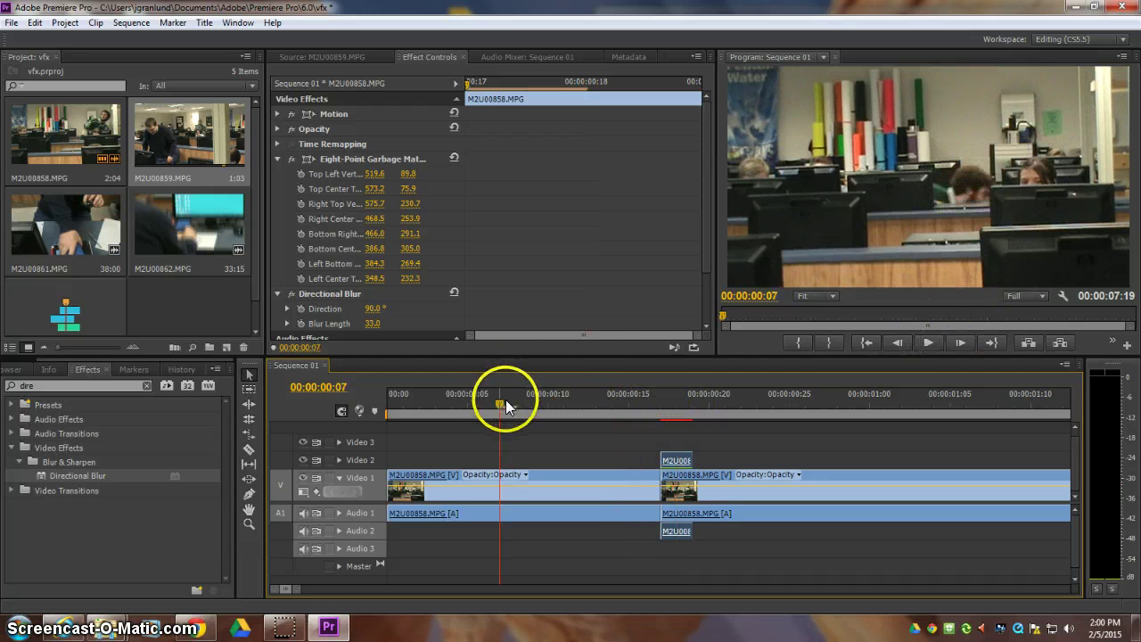
click(929, 342)
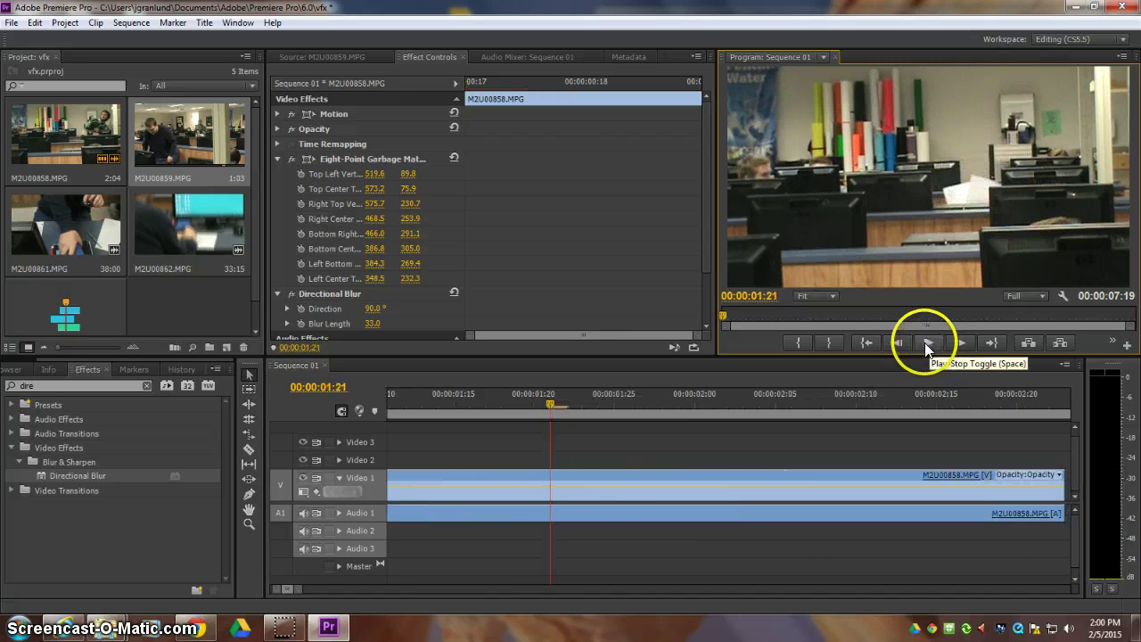
Split the M2U00859.MPG clip on Video 1 at 00:00:05:12, two frames after the cut where the person appears.
drag(295, 588, 357, 589)
mouse_move(738, 401)
mouse_down()
mouse_move(793, 396)
mouse_move(746, 404)
mouse_up()
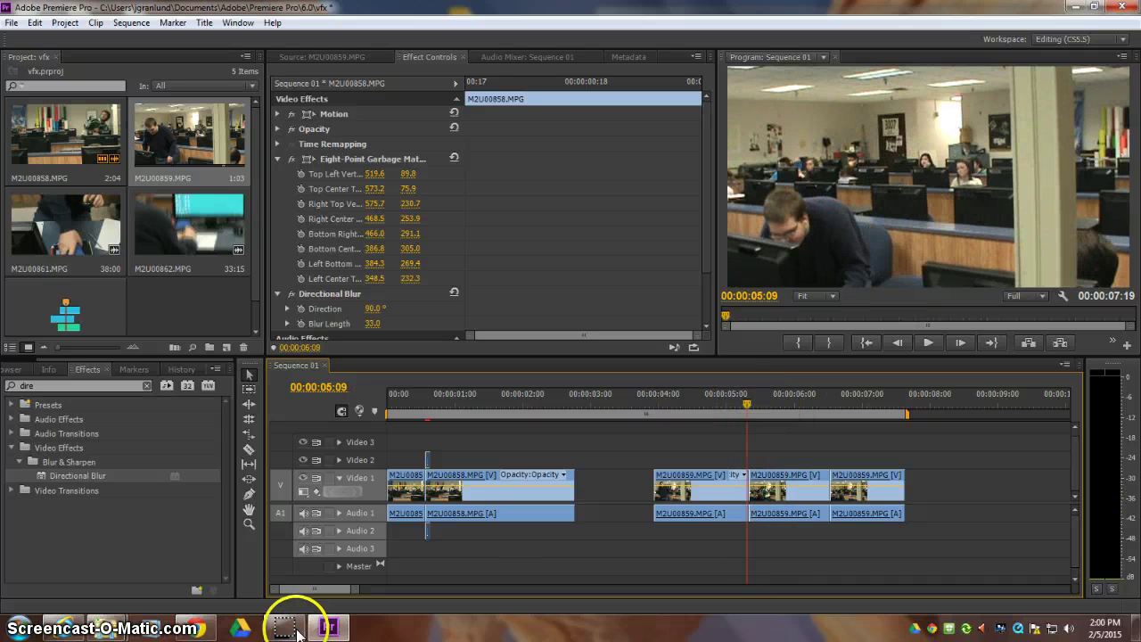
drag(278, 588, 304, 591)
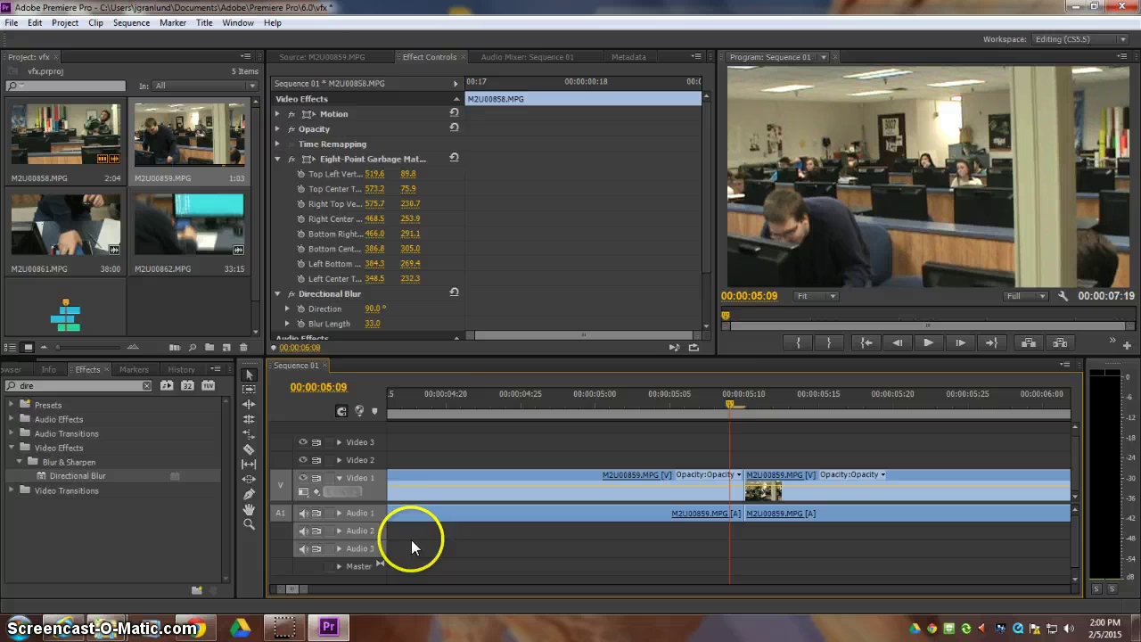
click(741, 400)
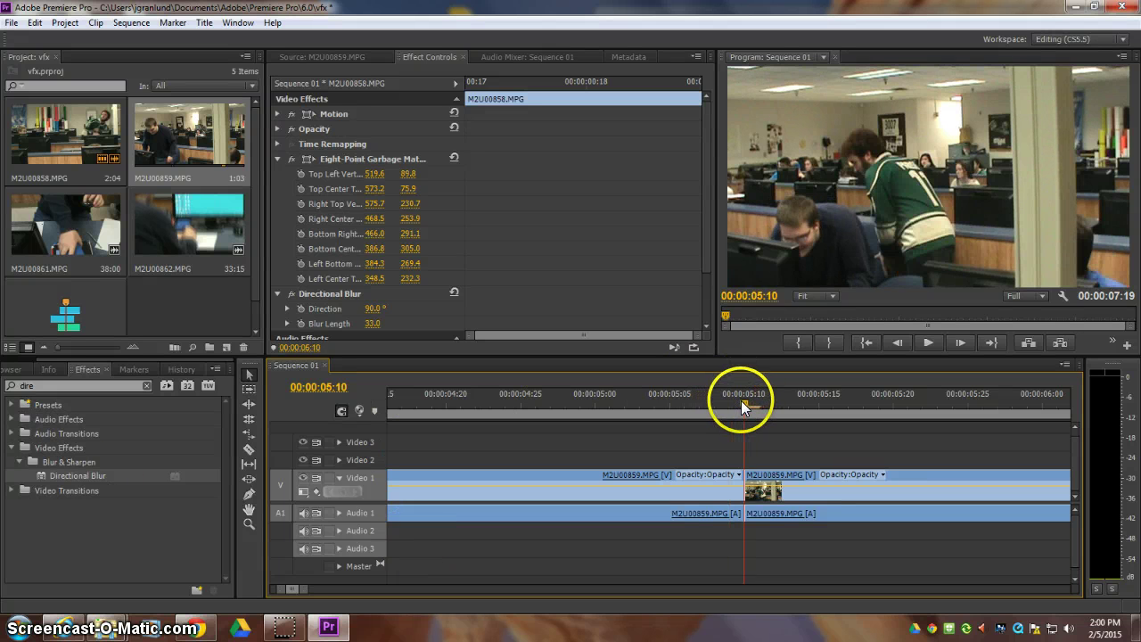
click(249, 448)
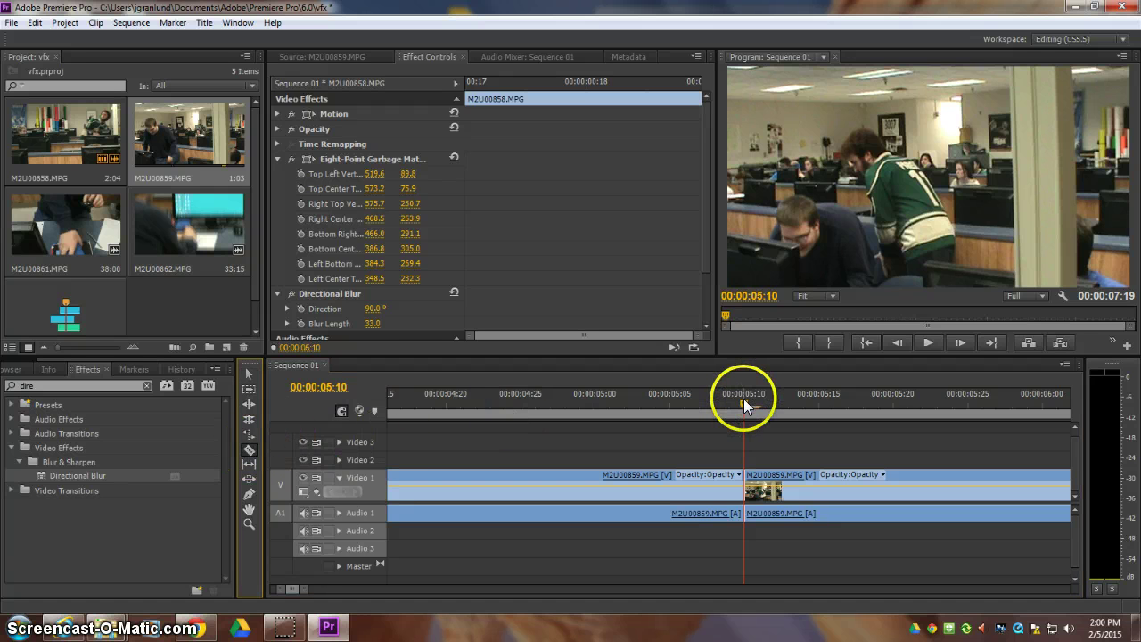
drag(744, 406, 772, 400)
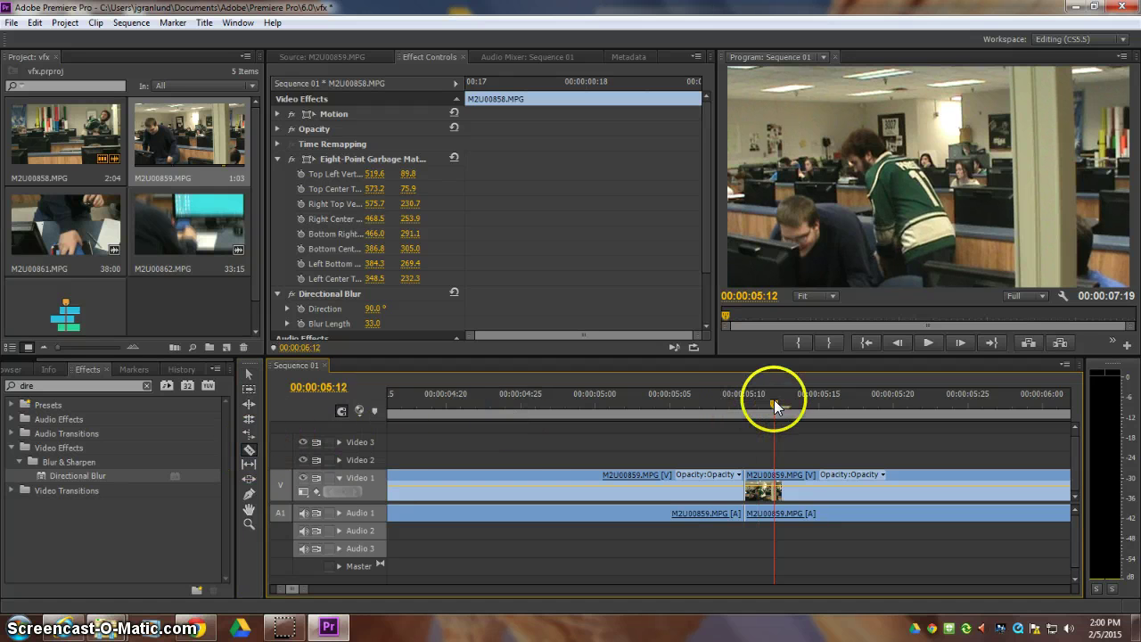
click(776, 483)
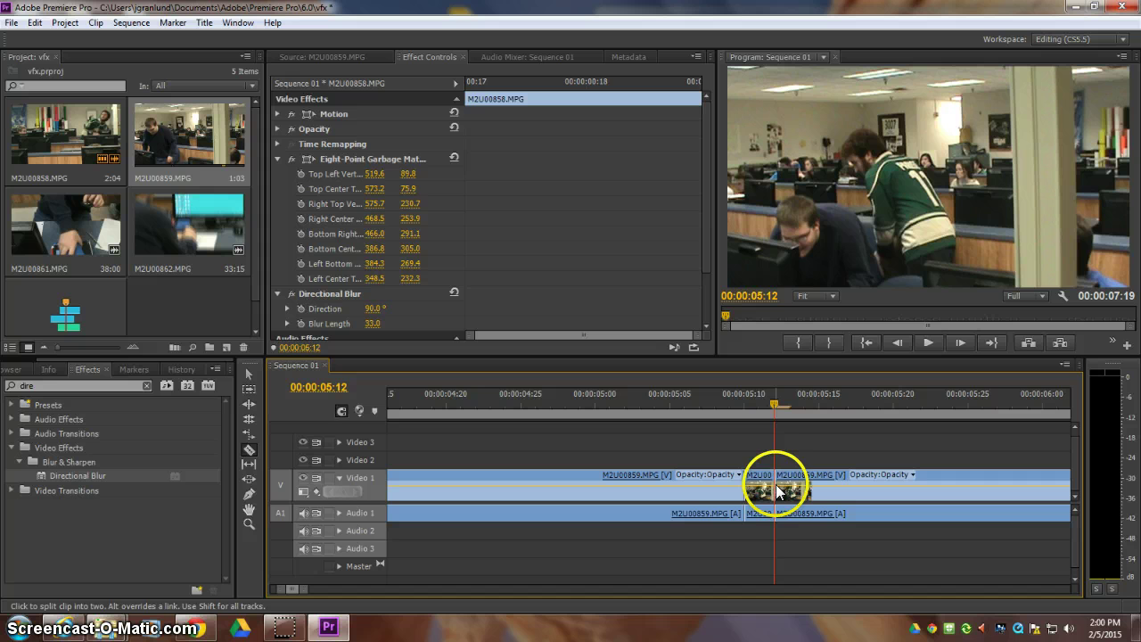
Move the two-frame clip at 00:00:05:10 up to Video 2 and extend the preceding Video 1 clip to 00:00:05:12 beneath it.
click(248, 375)
mouse_move(748, 481)
mouse_down()
mouse_move(762, 459)
mouse_move(764, 524)
mouse_move(726, 483)
mouse_up()
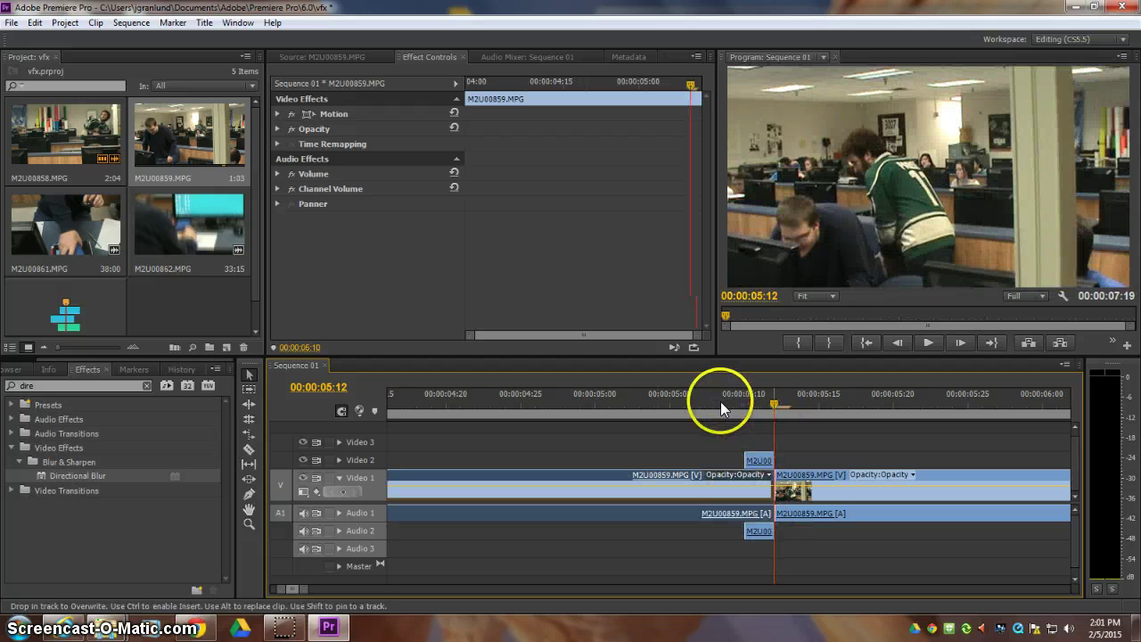
drag(720, 402, 774, 404)
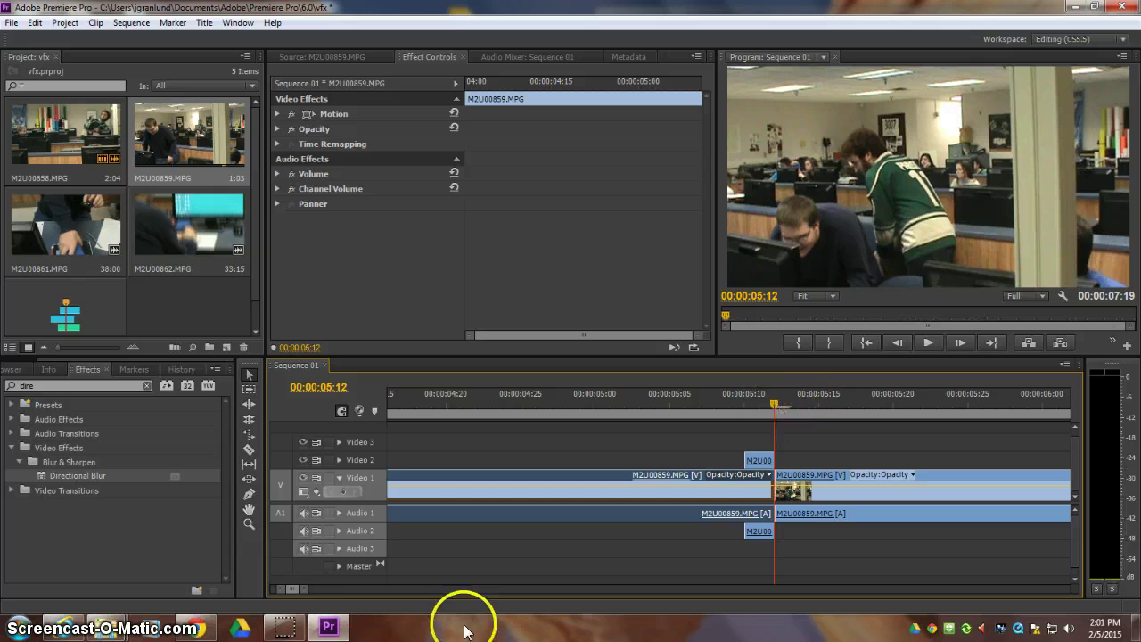
Split the Video 1 clip at 00:00:06:14, two frames before the cut where the person disappears.
mouse_move(302, 587)
mouse_down()
mouse_move(314, 588)
mouse_move(297, 592)
mouse_up()
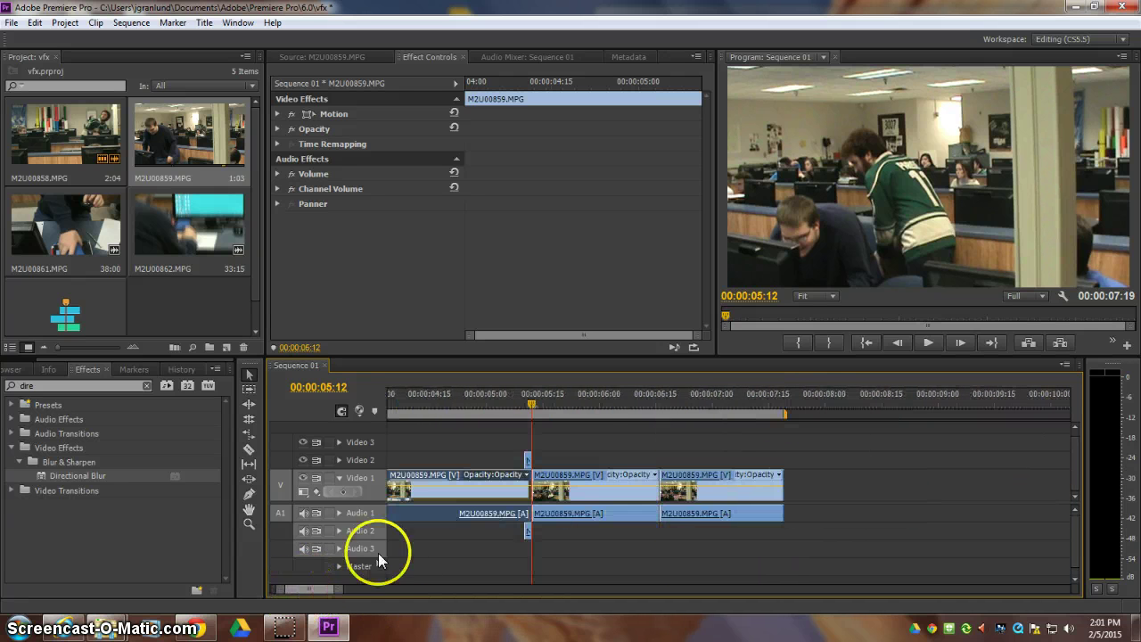
click(660, 400)
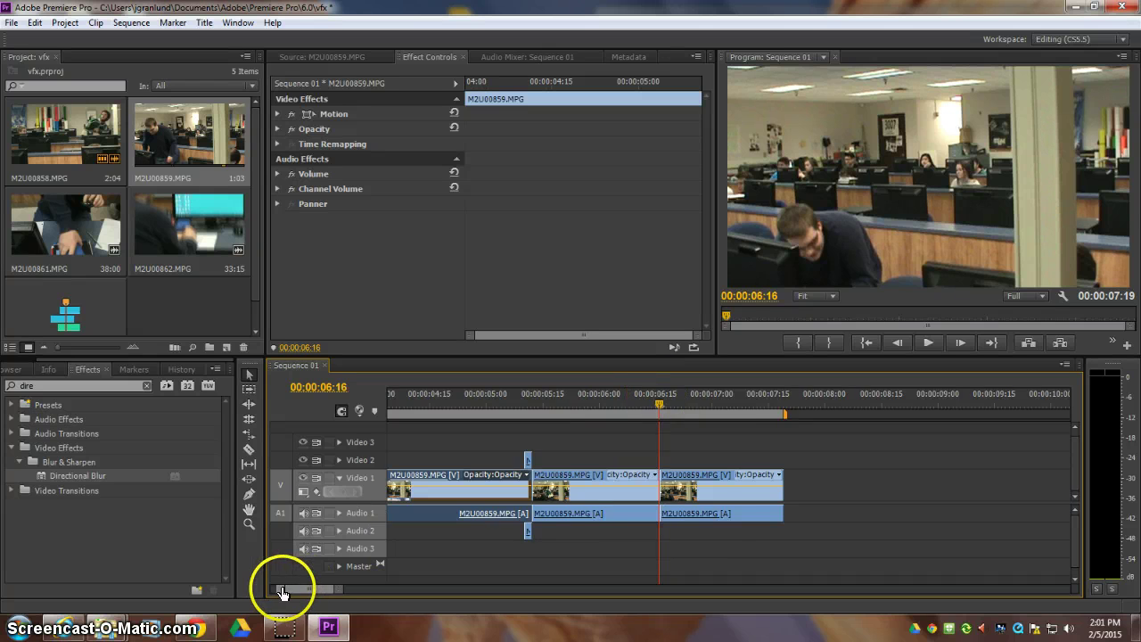
key(=)
click(248, 449)
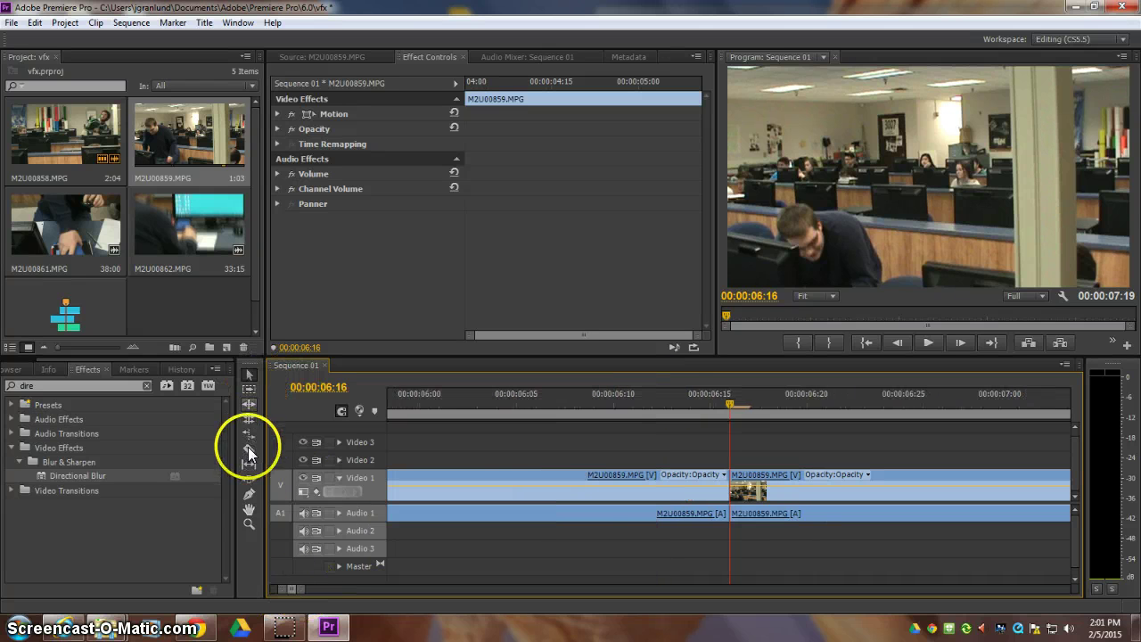
click(718, 407)
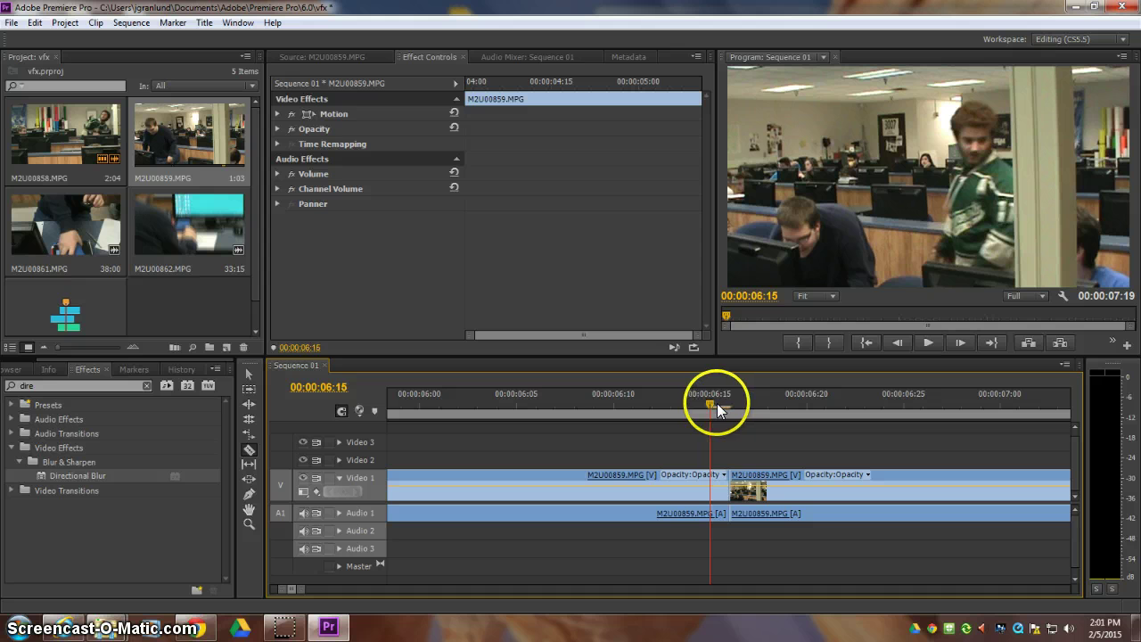
click(691, 406)
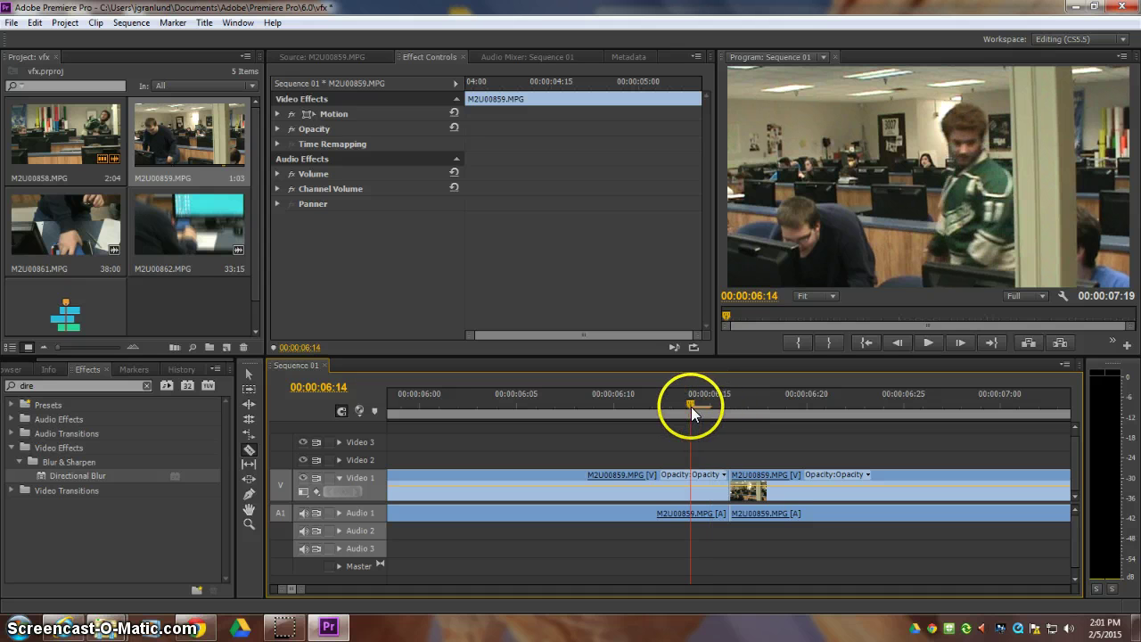
click(692, 491)
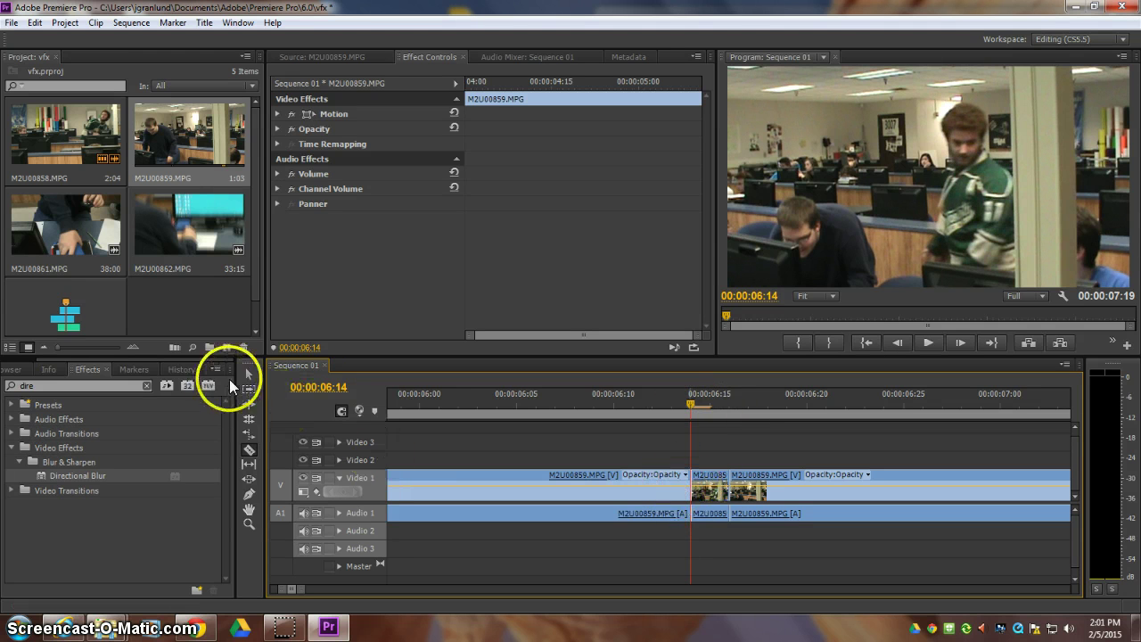
Move the two-frame clip at 00:00:06:14 up to Video 2 and extend the following Video 1 clip back to 00:00:06:14.
click(248, 374)
drag(712, 478, 709, 531)
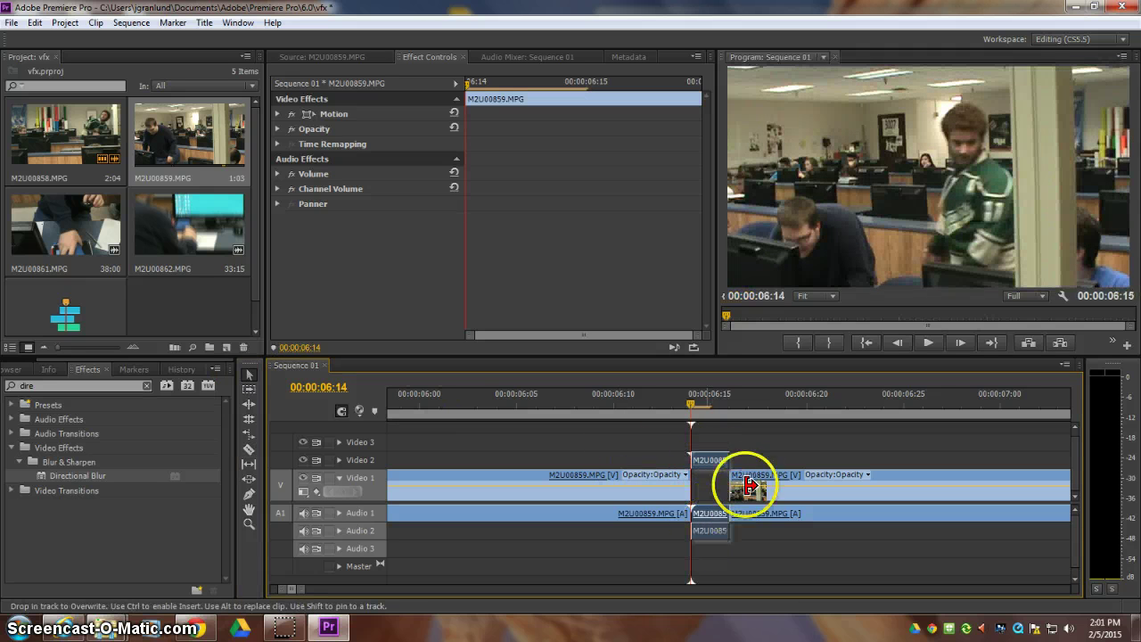
drag(747, 481, 718, 484)
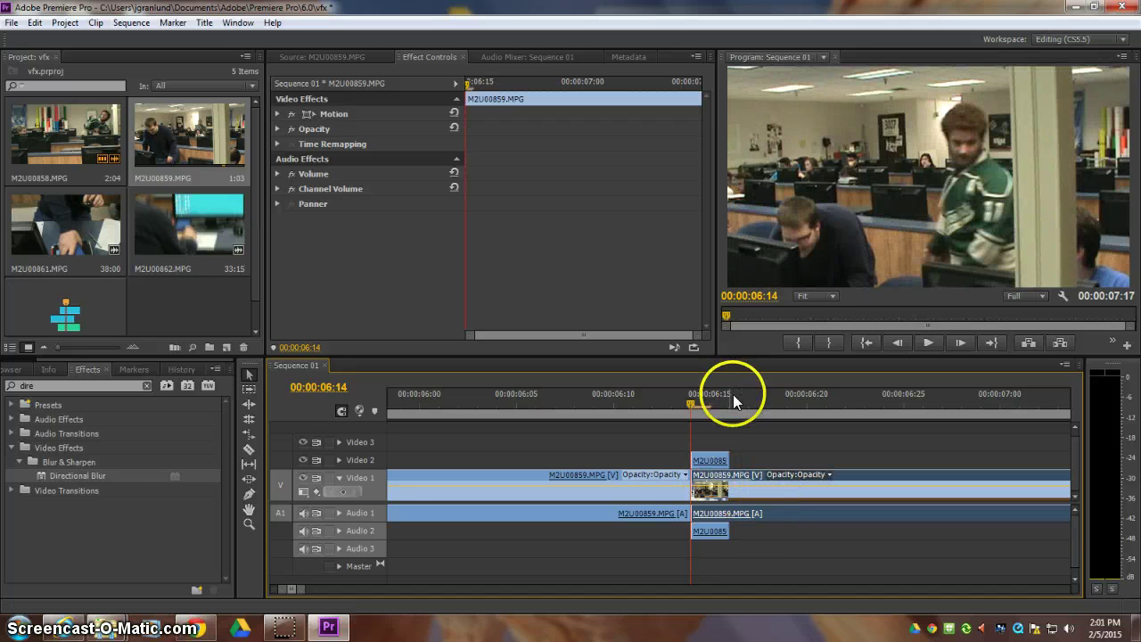
click(756, 397)
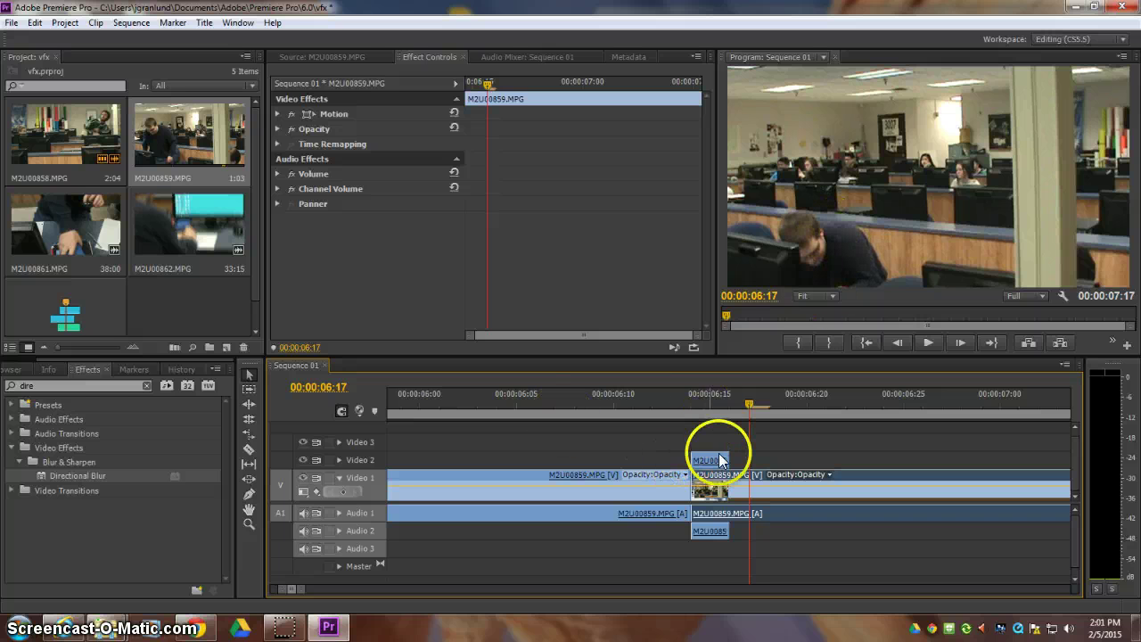
Apply the Eight-Point Garbage Matte effect to the short Video 2 clip at 00:00:06:14, with the playhead at 00:00:06:15.
drag(718, 453, 716, 449)
click(48, 476)
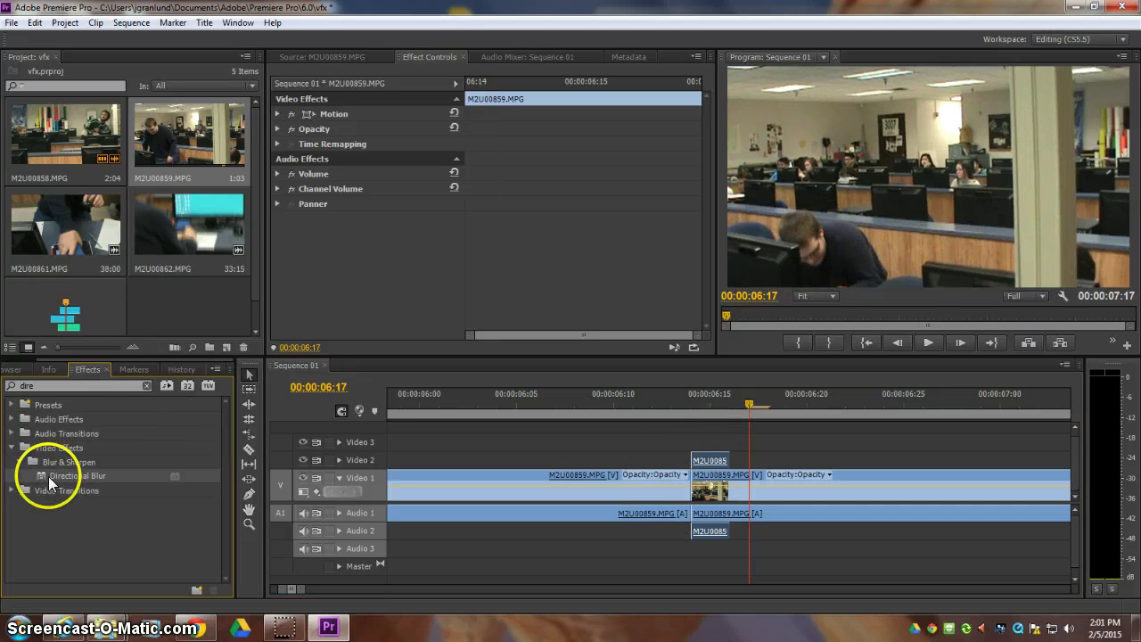
double_click(26, 385)
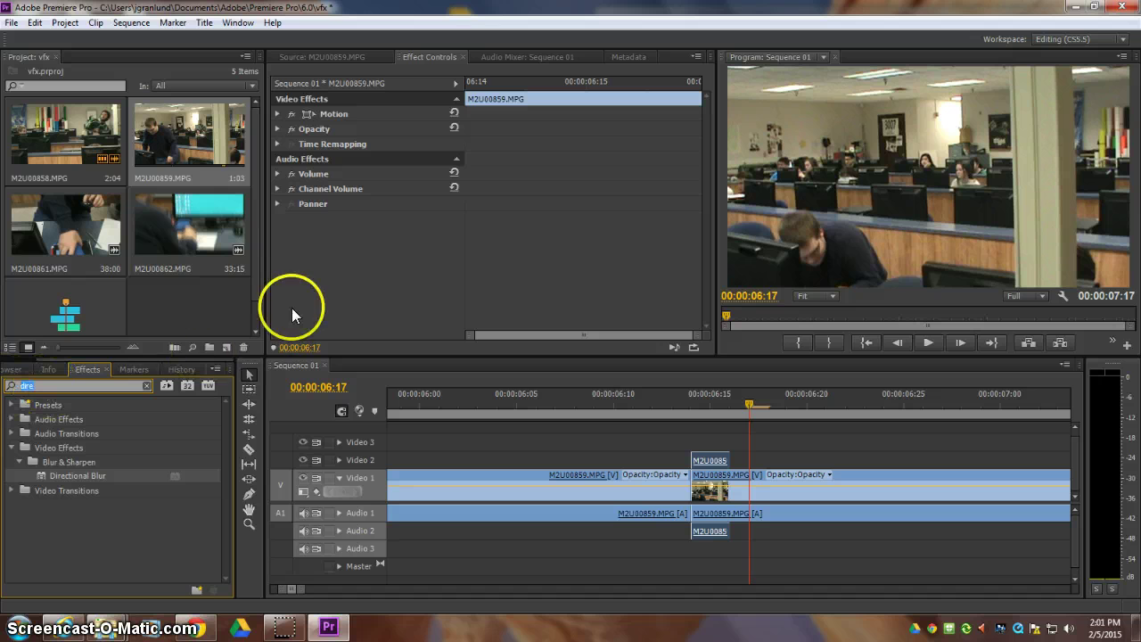
text(eight)
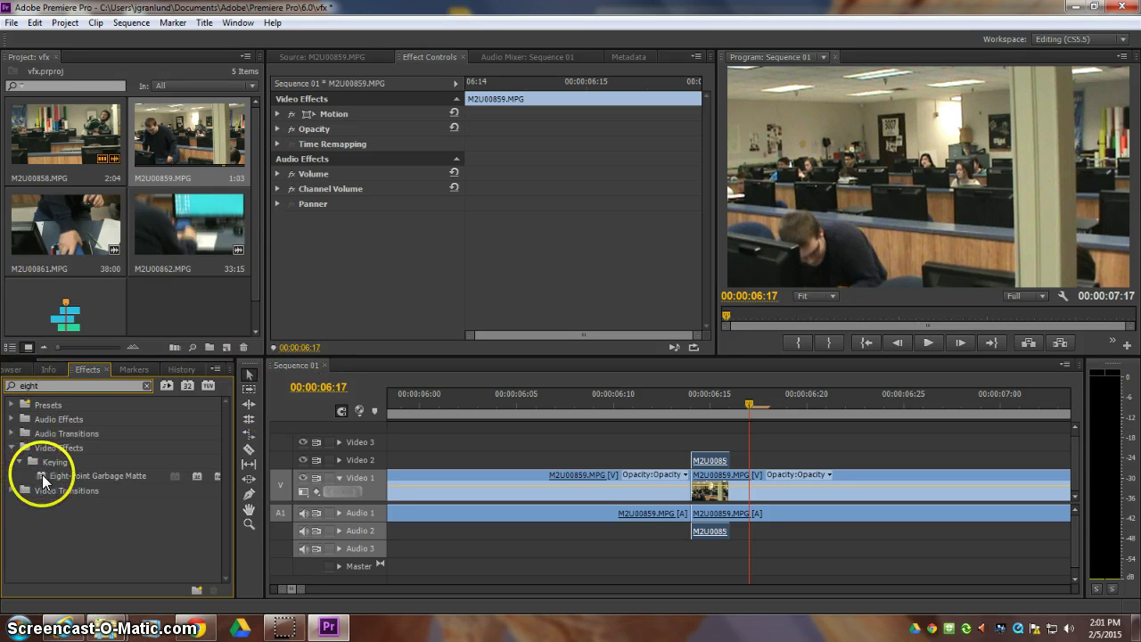
drag(713, 457, 720, 461)
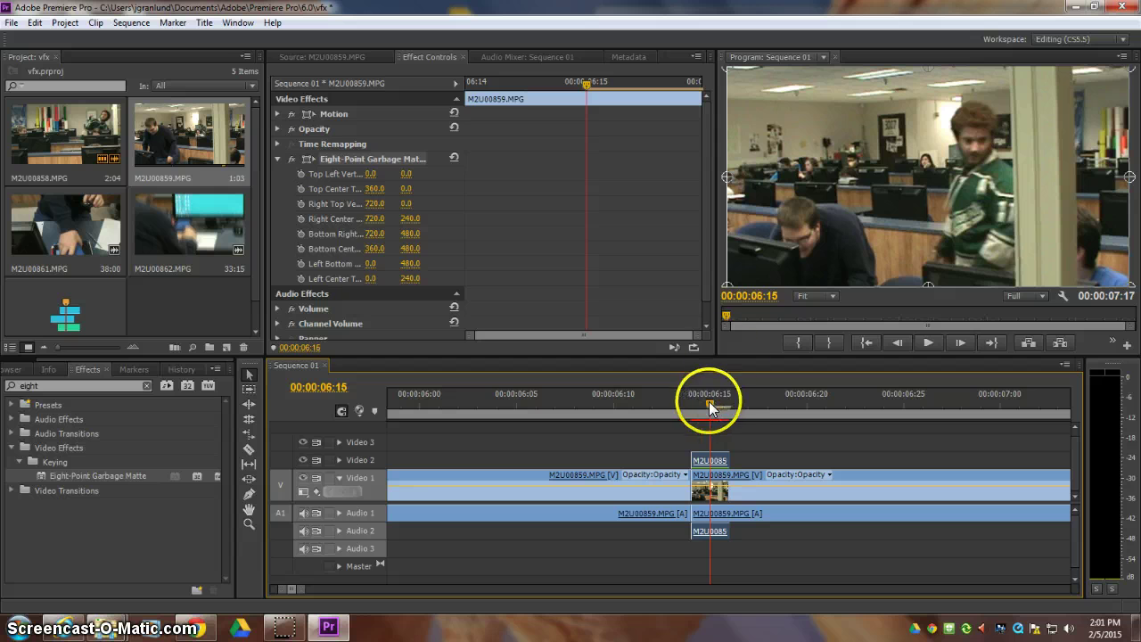
Move the matte's left bottom, left center, top left and top center points in around the standing person's left side and head.
click(929, 255)
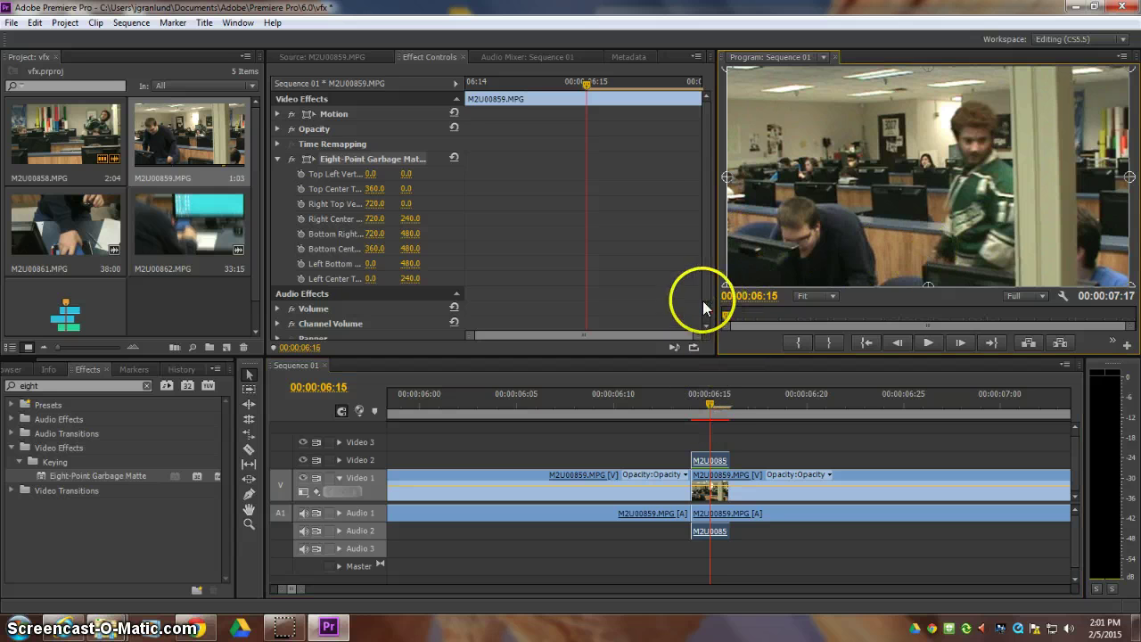
drag(725, 285, 930, 257)
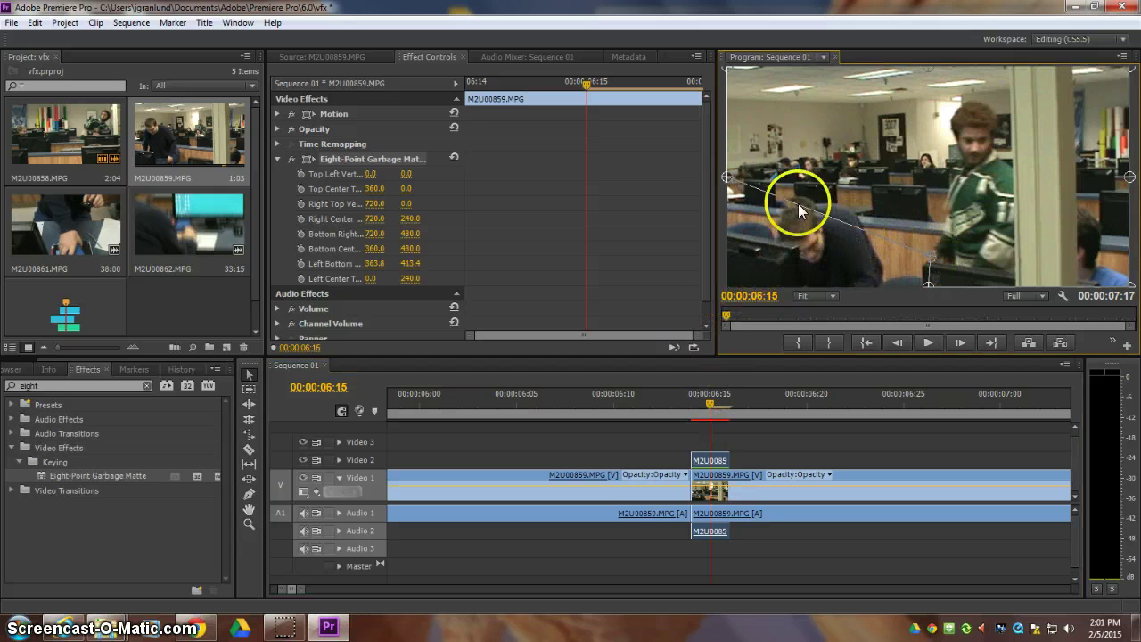
drag(725, 176, 960, 167)
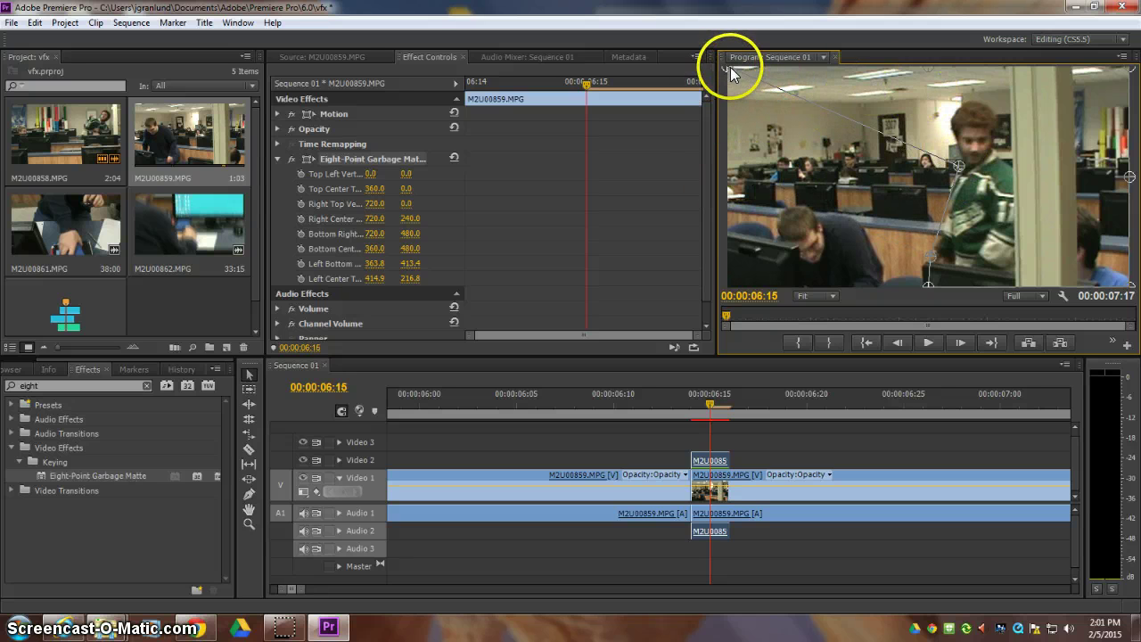
drag(730, 67, 996, 96)
Move the matte's right top, right center and bottom right points in along the standing person's right side.
drag(1129, 69, 1022, 149)
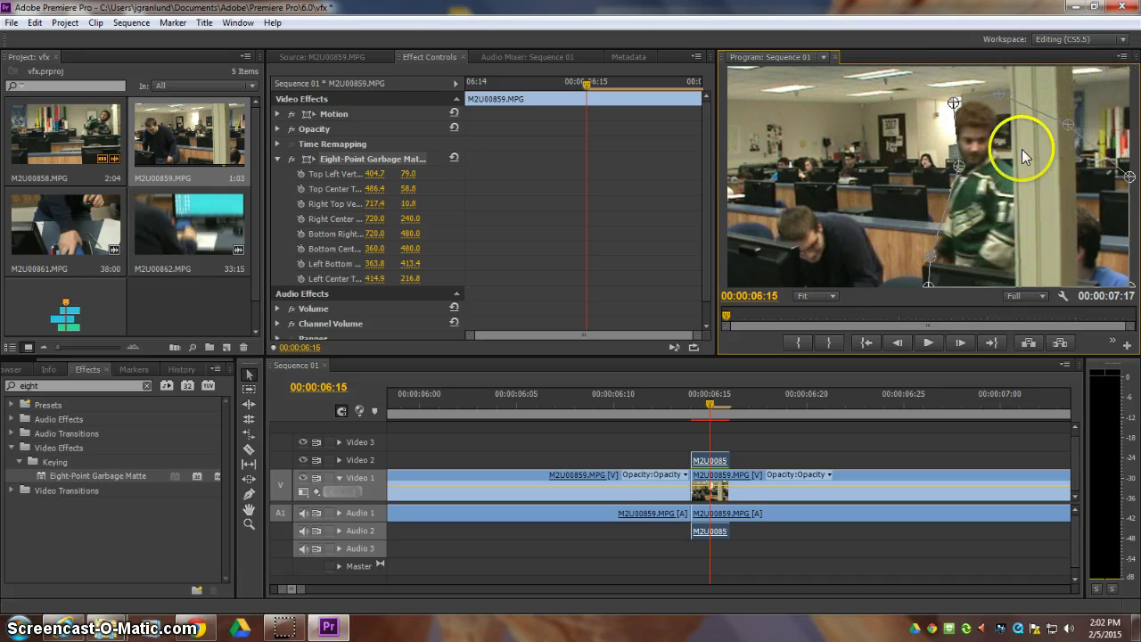
drag(1129, 177, 1014, 182)
drag(1011, 286, 1016, 286)
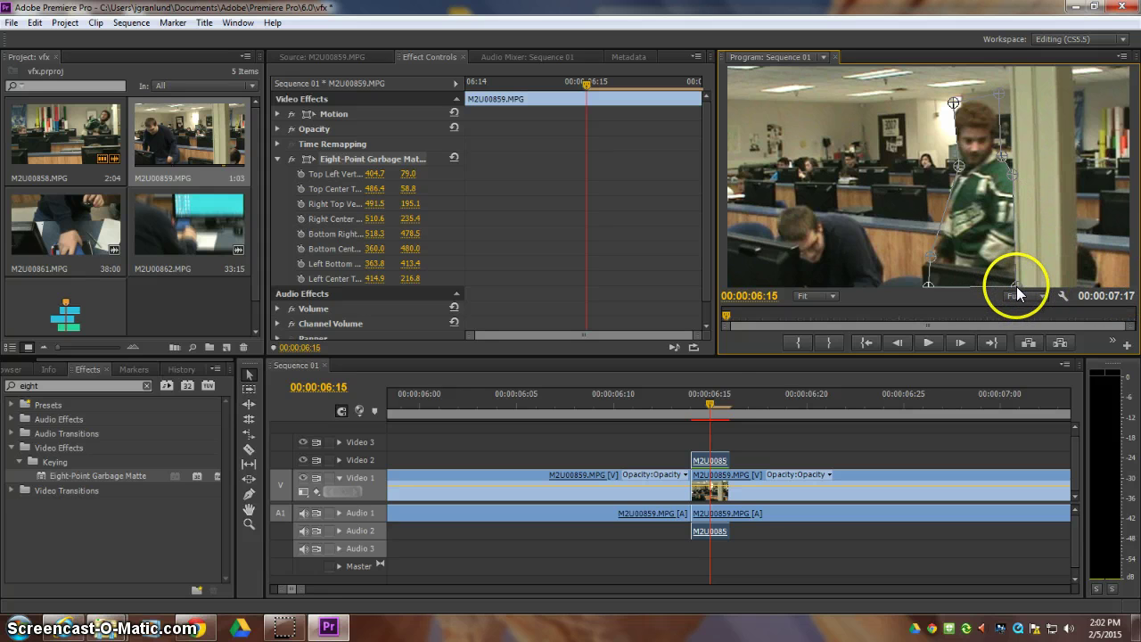
Move the matte's left center point outward at 00:00:06:14 to enclose the person's shoulder.
drag(708, 408, 690, 408)
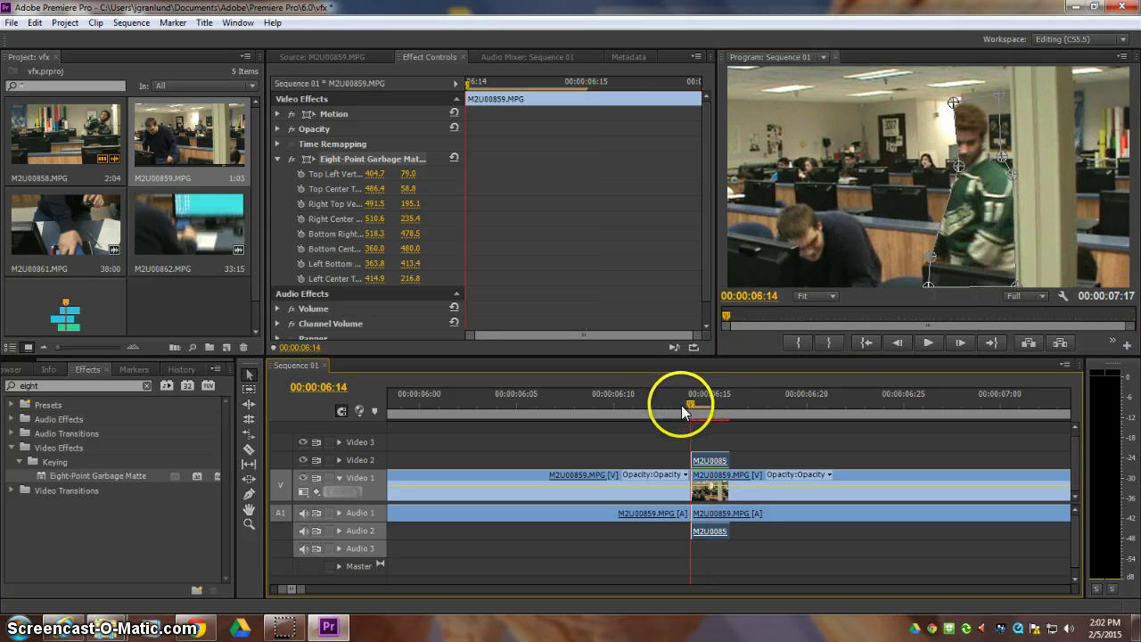
click(947, 166)
click(712, 461)
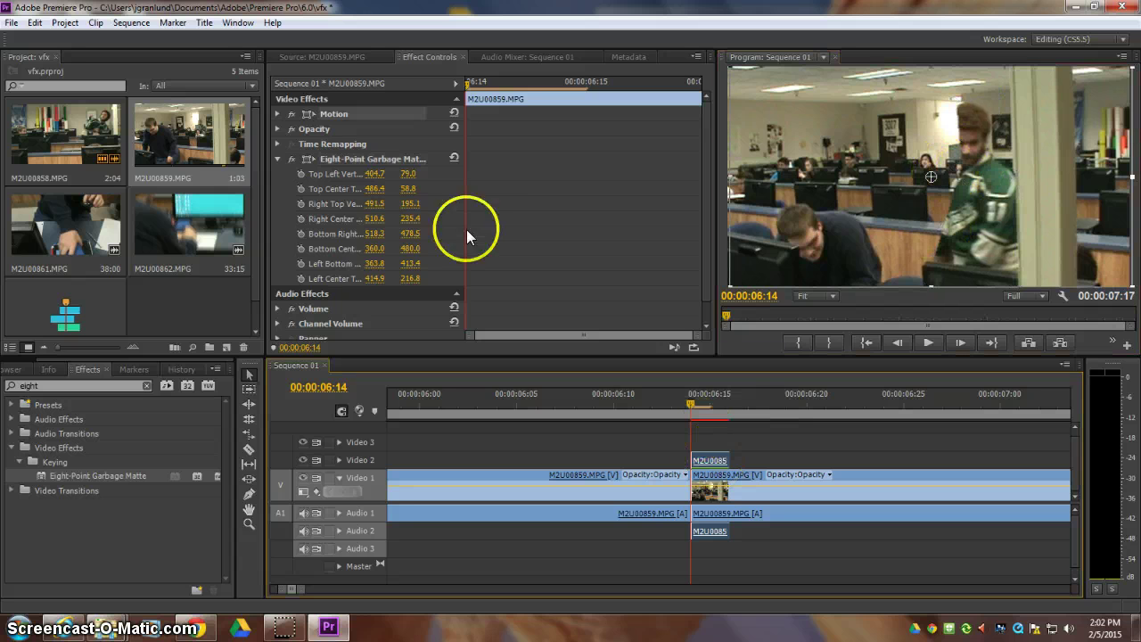
click(367, 161)
click(723, 435)
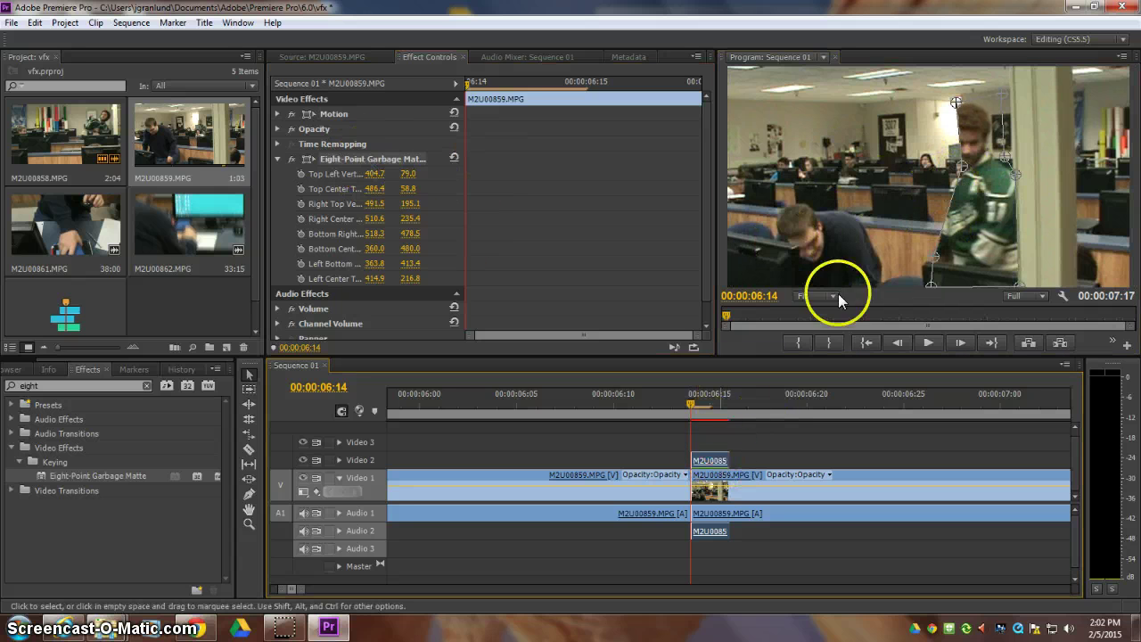
drag(961, 166, 938, 158)
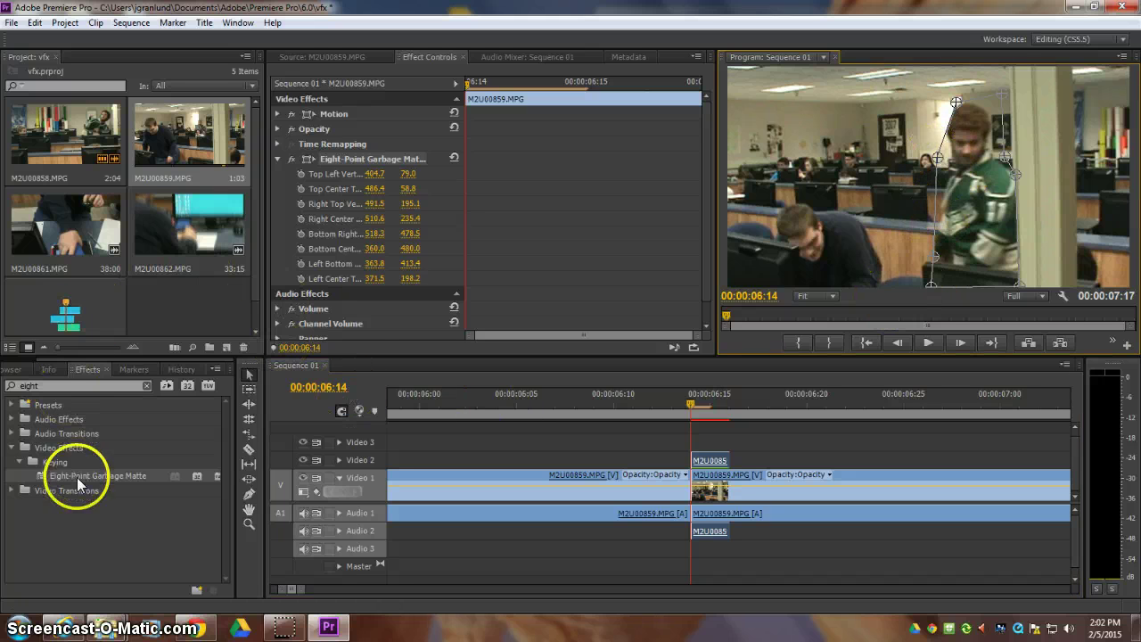
Apply Directional Blur to the short Video 2 clip at 00:00:06:14, with a 90° direction and a blur length of 30.
double_click(27, 385)
text(direct)
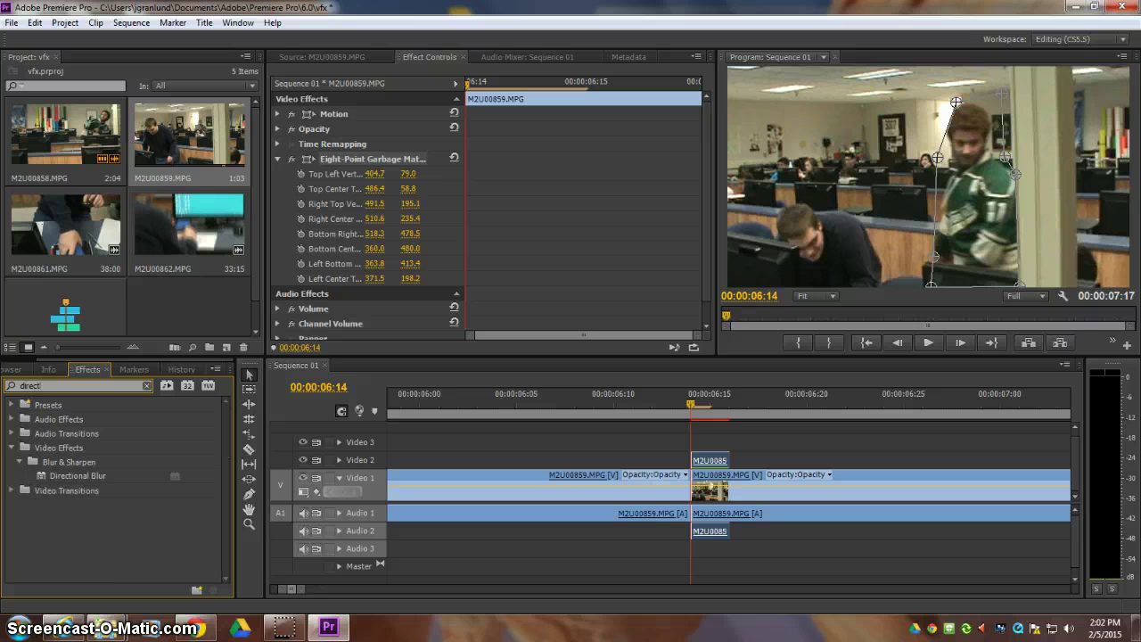
drag(49, 478, 706, 462)
click(370, 309)
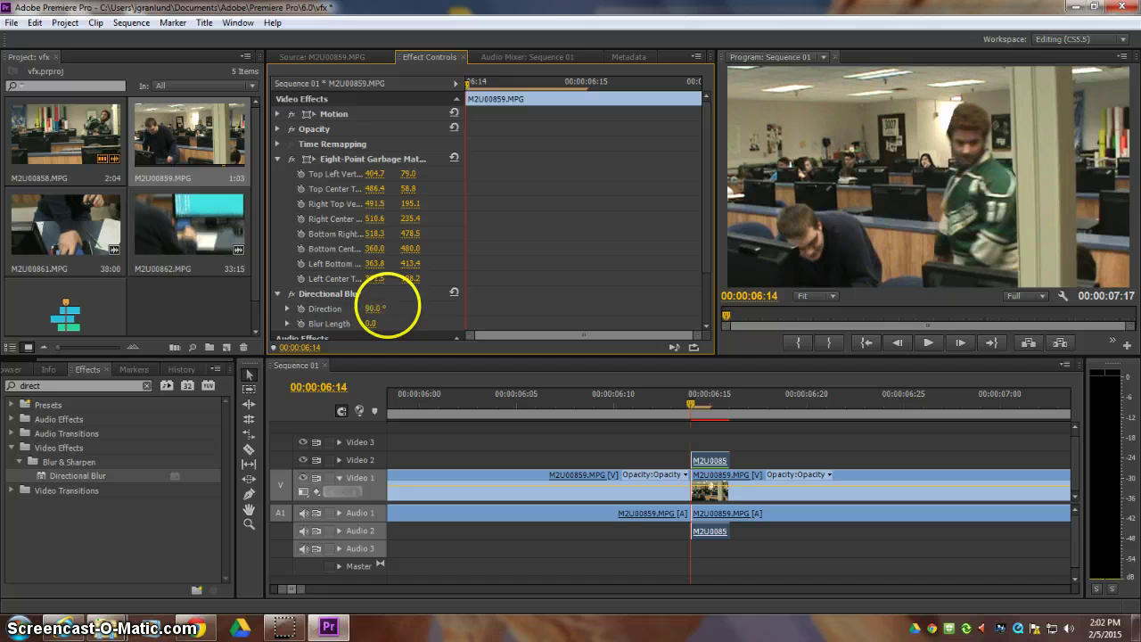
click(374, 324)
text(30)
key(Return)
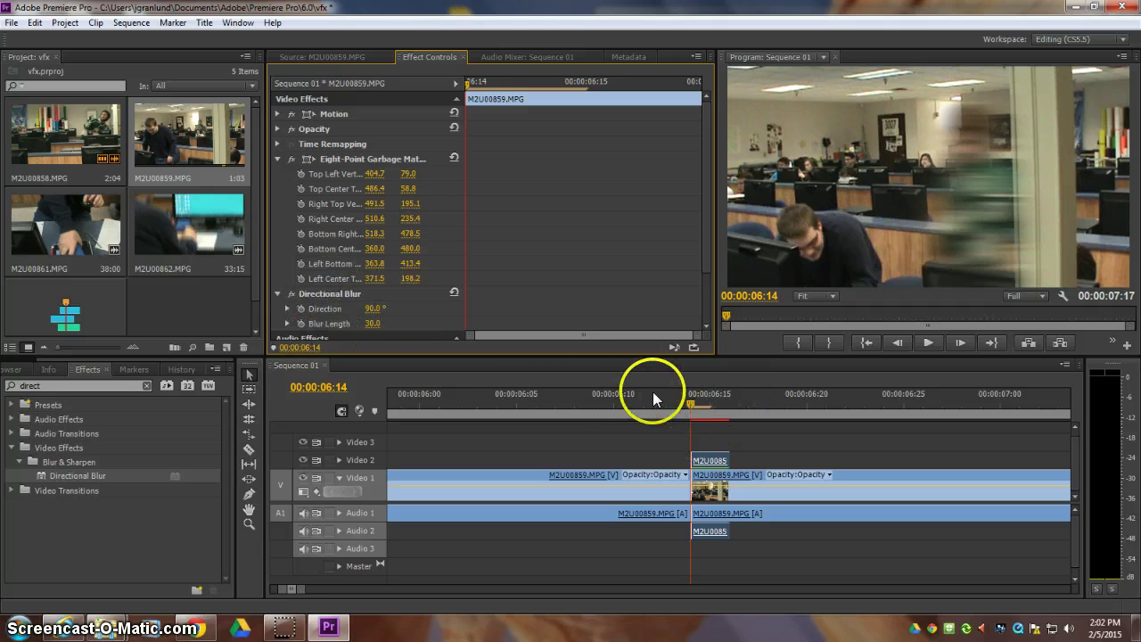
click(278, 159)
click(277, 174)
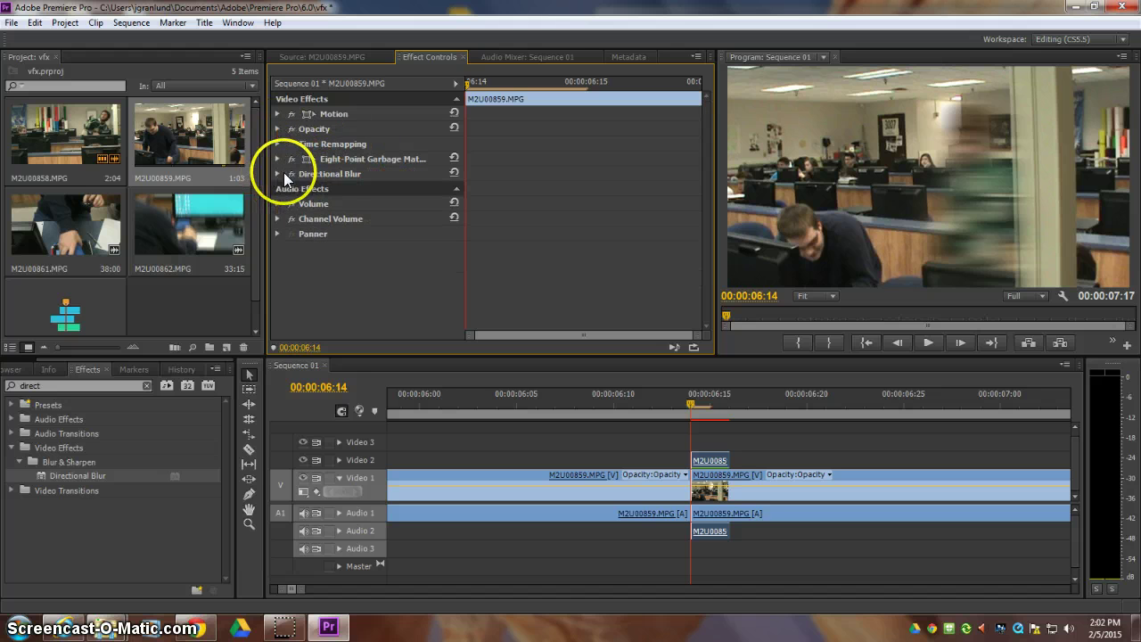
Apply the Directional Blur and Eight-Point Garbage Matte effects to the short Video 2 clip at 00:00:05:11.
click(303, 592)
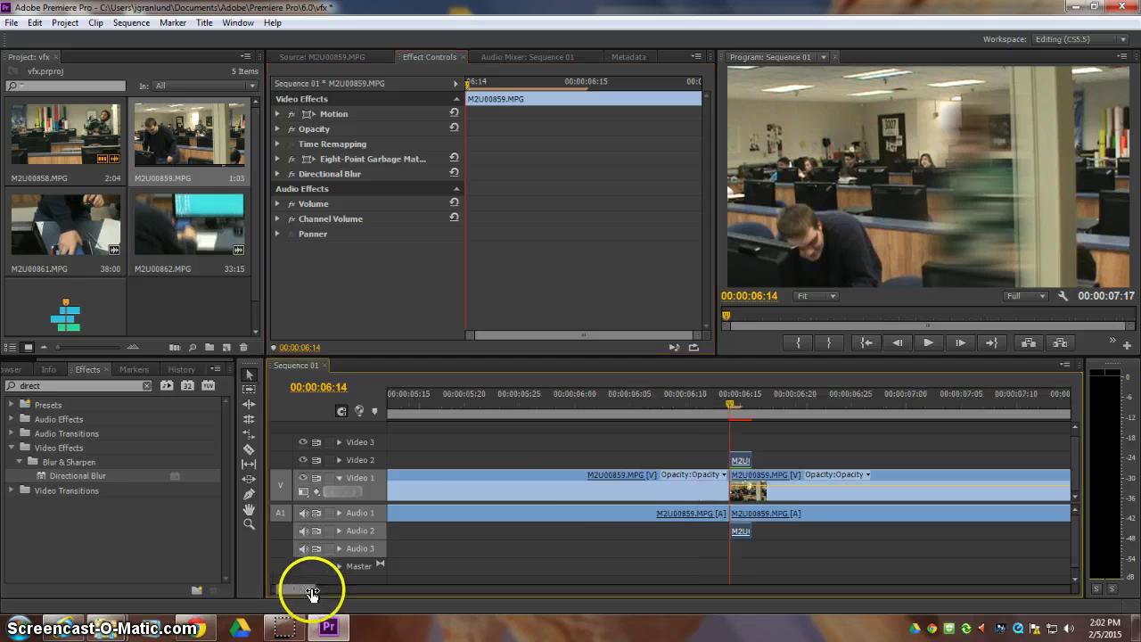
click(515, 397)
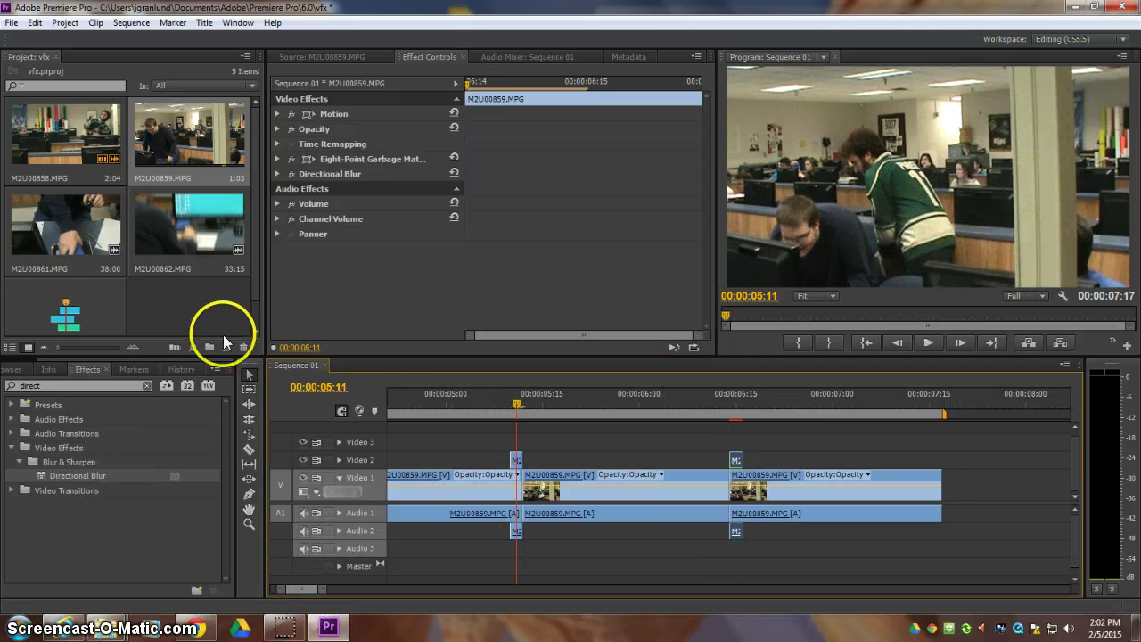
drag(55, 475, 517, 461)
double_click(26, 385)
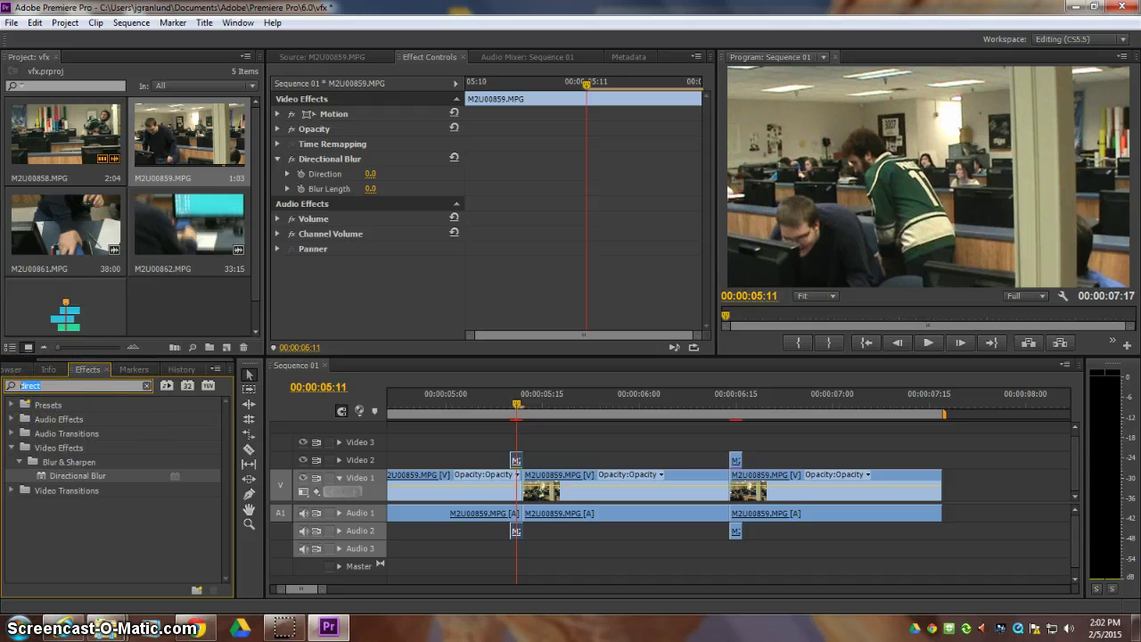
text(ei)
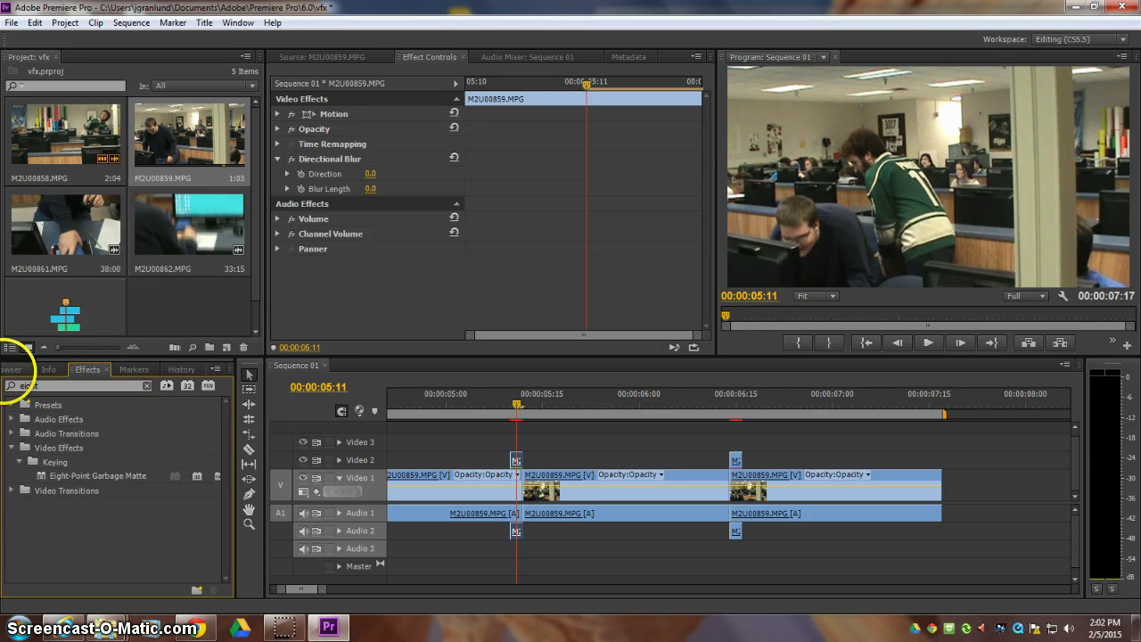
text(ght)
drag(43, 475, 517, 459)
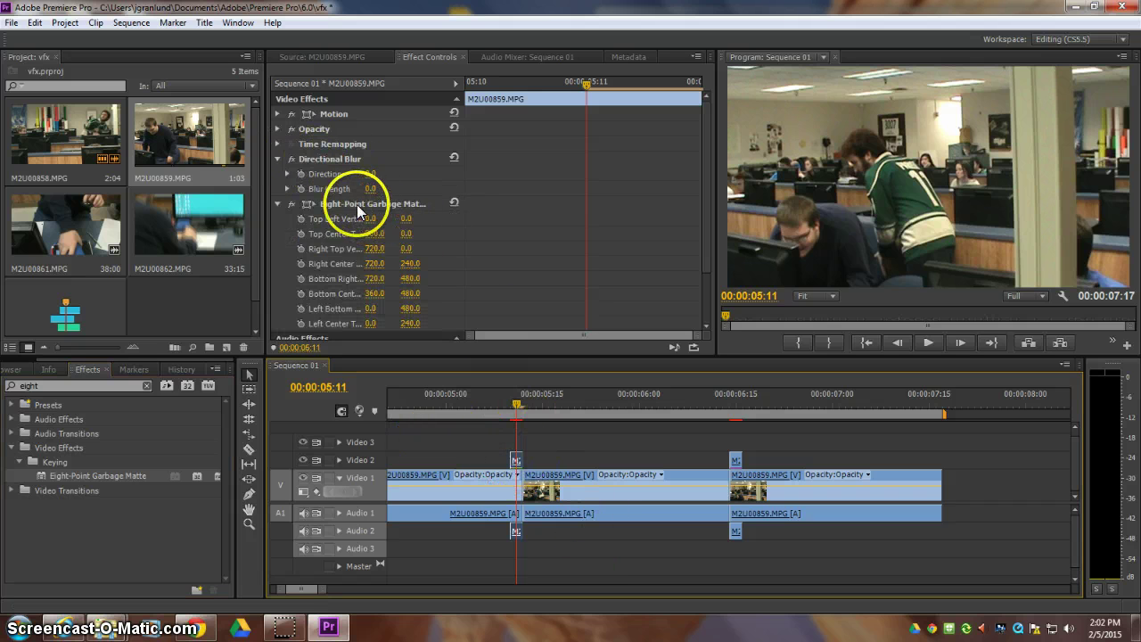
Move the matte's left bottom, left center, top left and top center points in around the green-jersey person's left side and head.
click(310, 204)
drag(729, 287, 884, 289)
drag(729, 177, 857, 190)
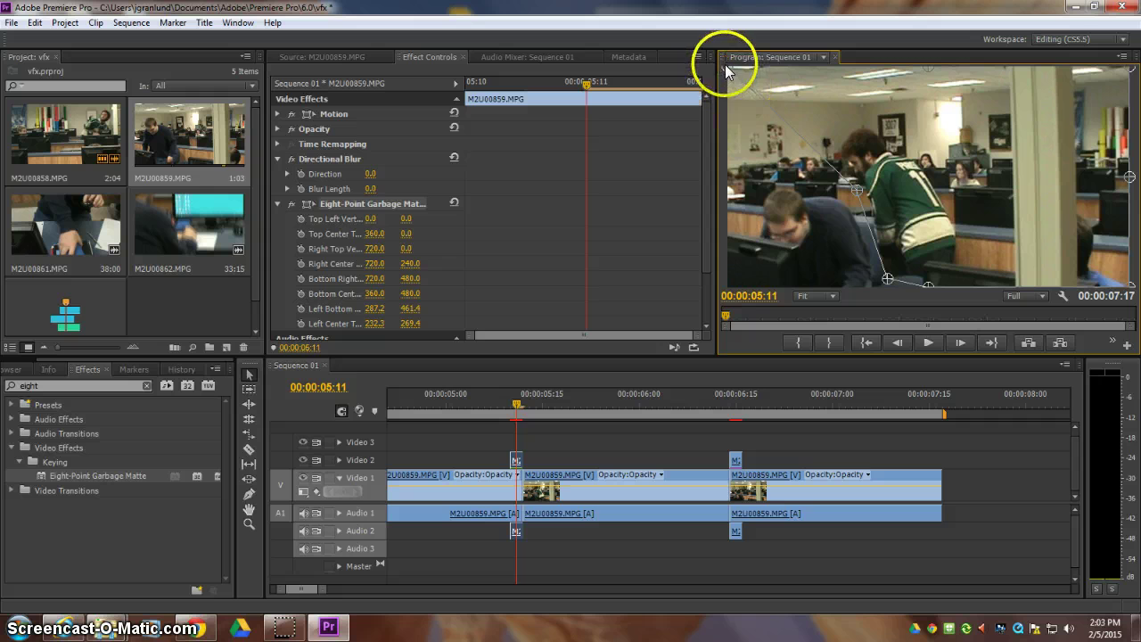
drag(723, 66, 834, 132)
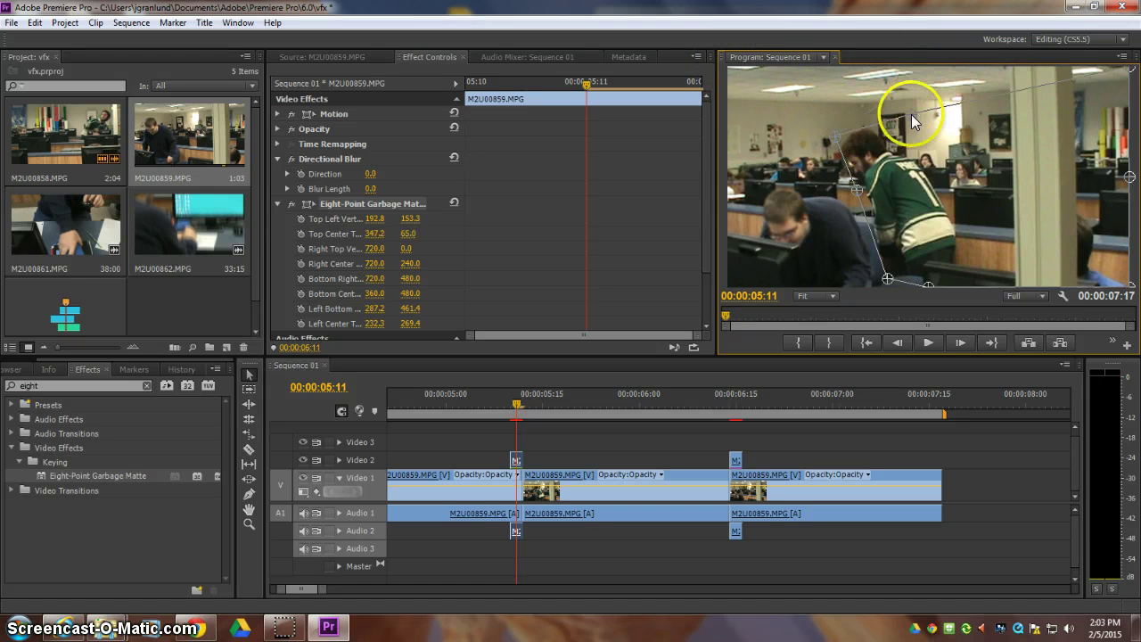
drag(911, 114, 873, 122)
Move the matte's right top, right center, bottom right and bottom center points in along the green-jersey person's back and legs.
drag(1125, 69, 937, 147)
drag(1121, 172, 943, 192)
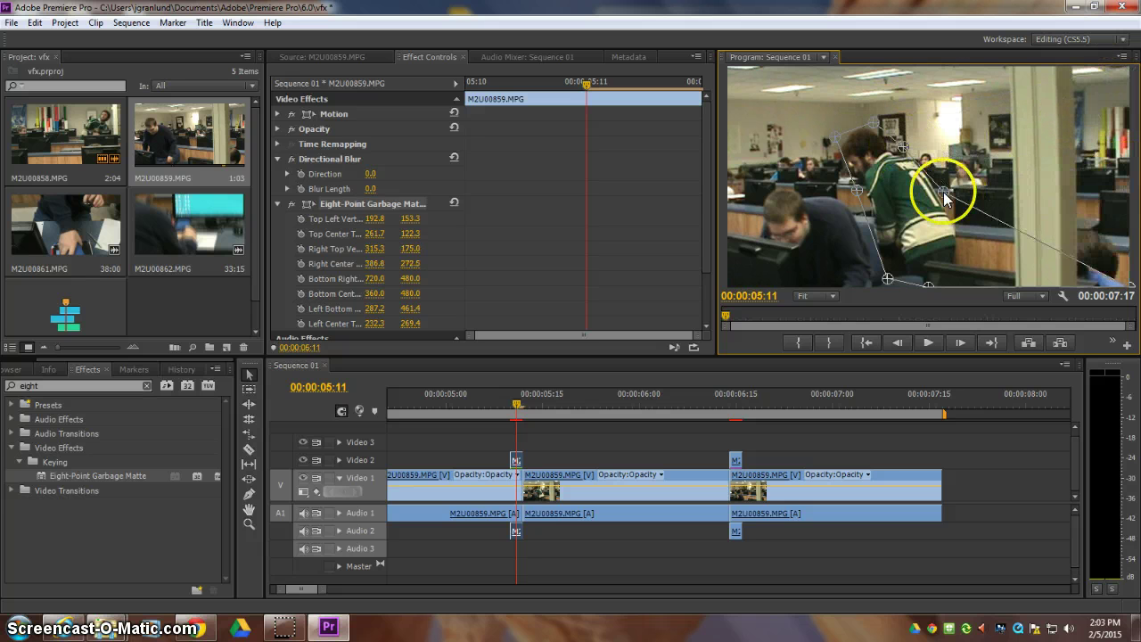
drag(1128, 288, 981, 261)
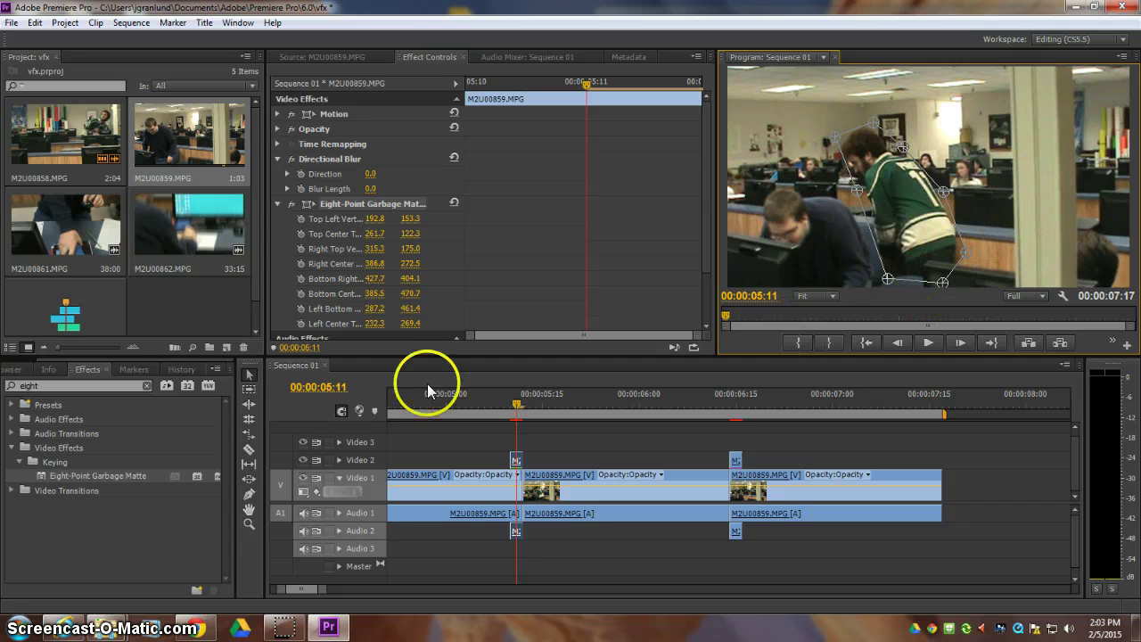
Set the Directional Blur to a 90° direction and a blur length of 30, and place the garbage matte above it in the effect order.
click(368, 175)
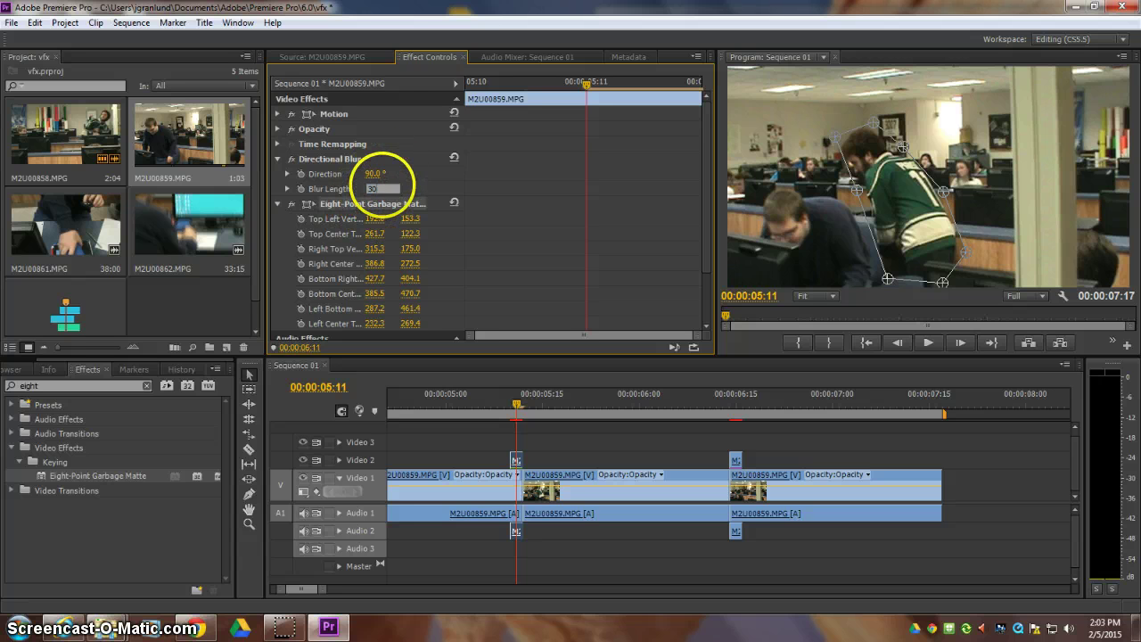
key(Return)
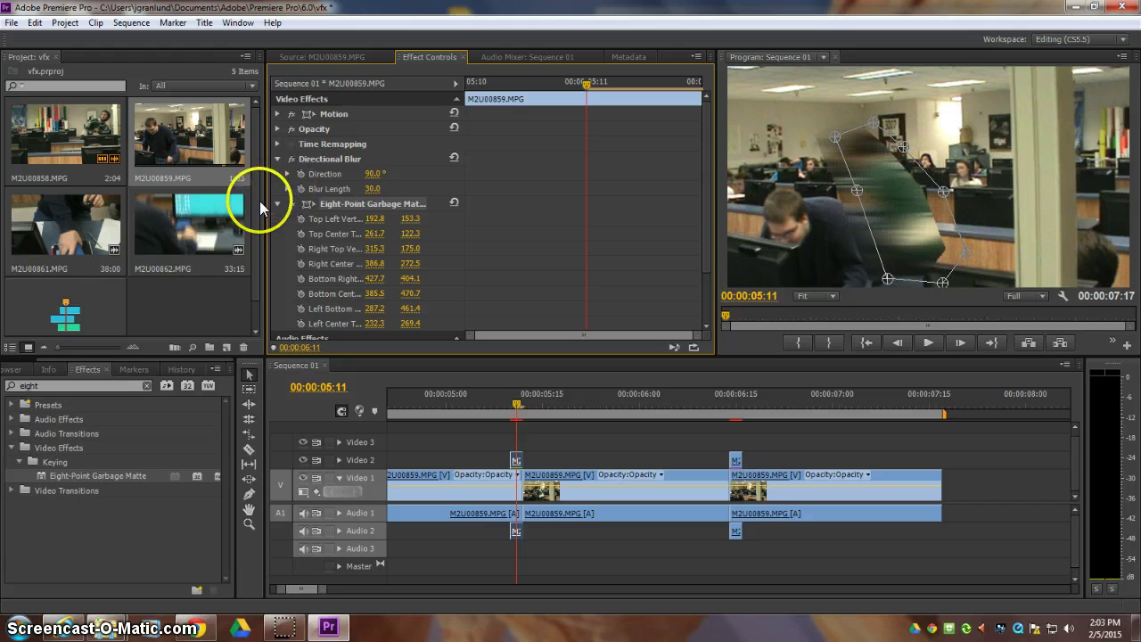
drag(353, 206, 346, 150)
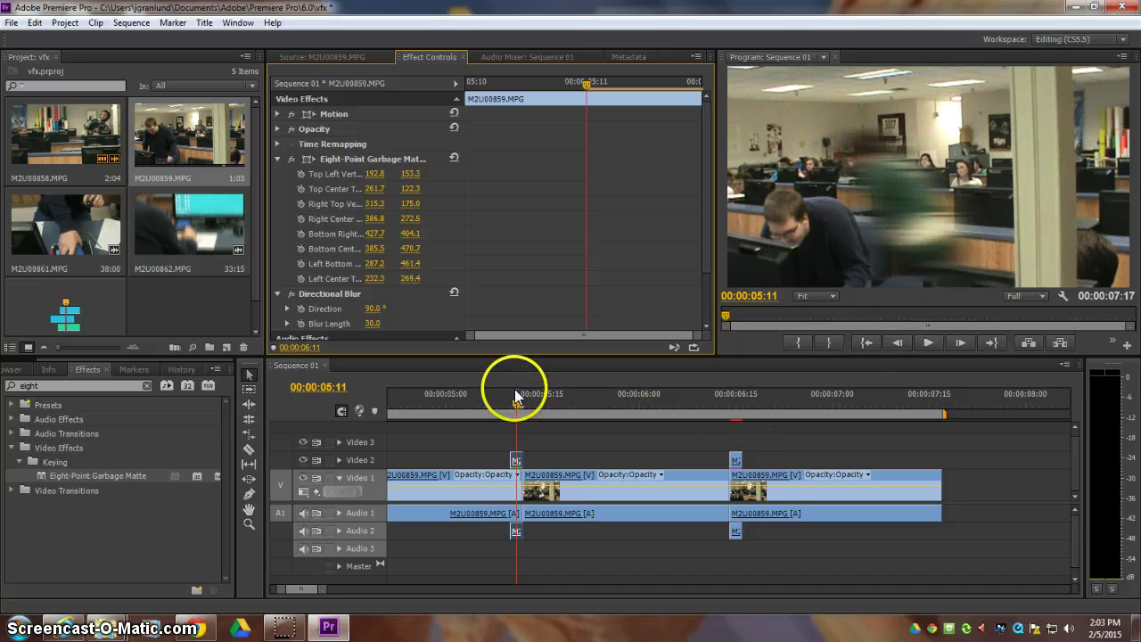
Set the Video 1 clip between the two short Video 2 clips to 200% speed and move the trailing clips against its end.
drag(515, 395, 643, 497)
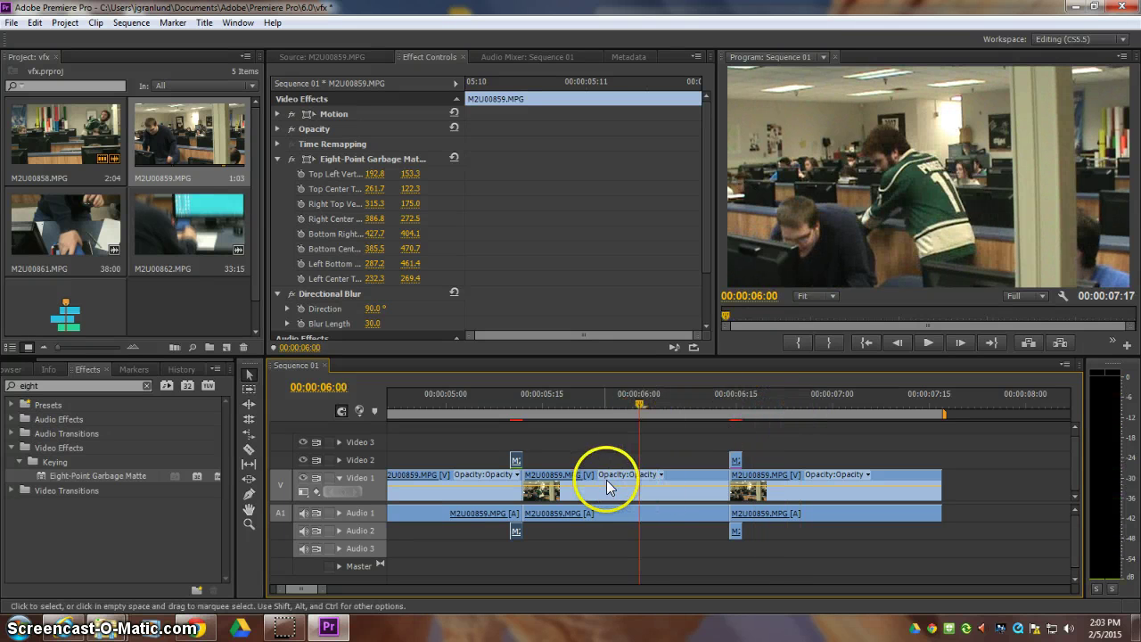
click(618, 491)
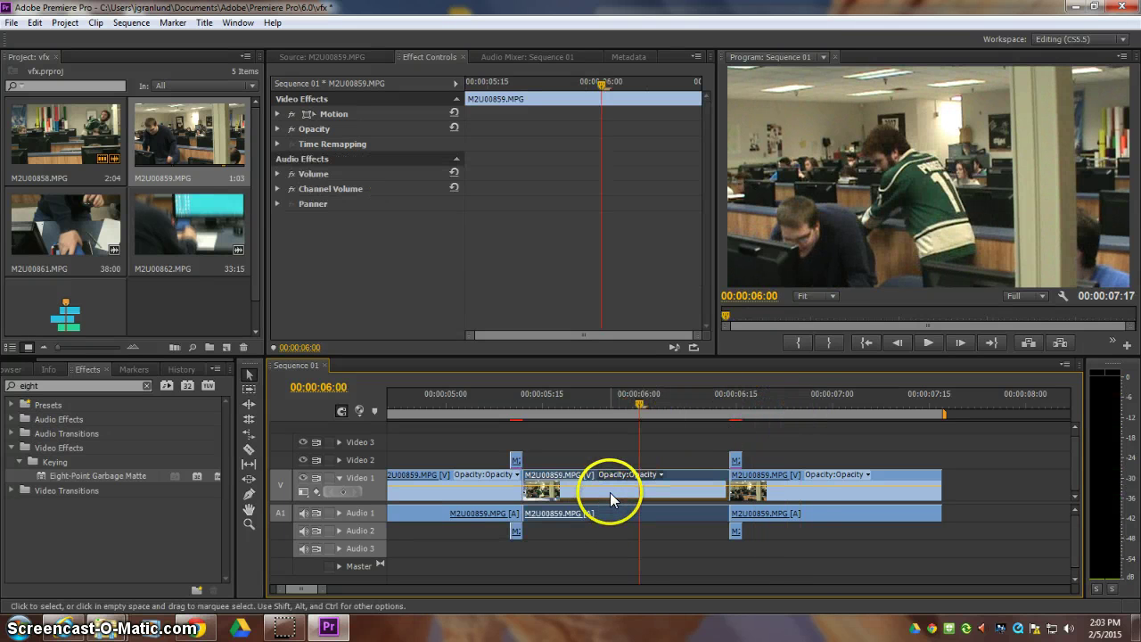
right_click(610, 497)
right_click(586, 485)
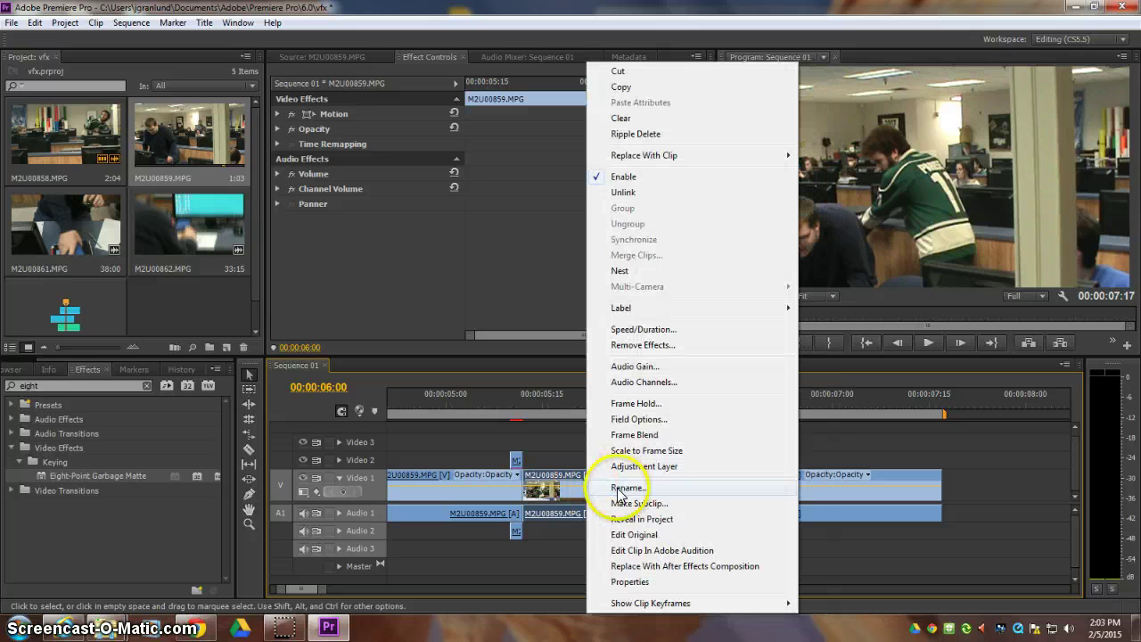
click(639, 330)
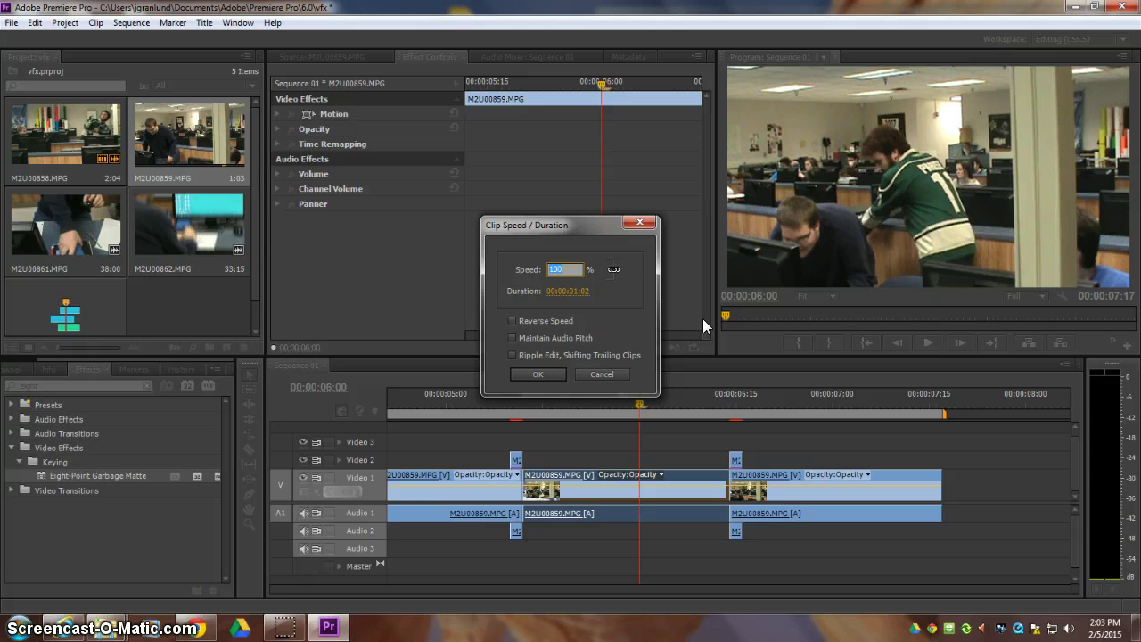
text(200)
key(Return)
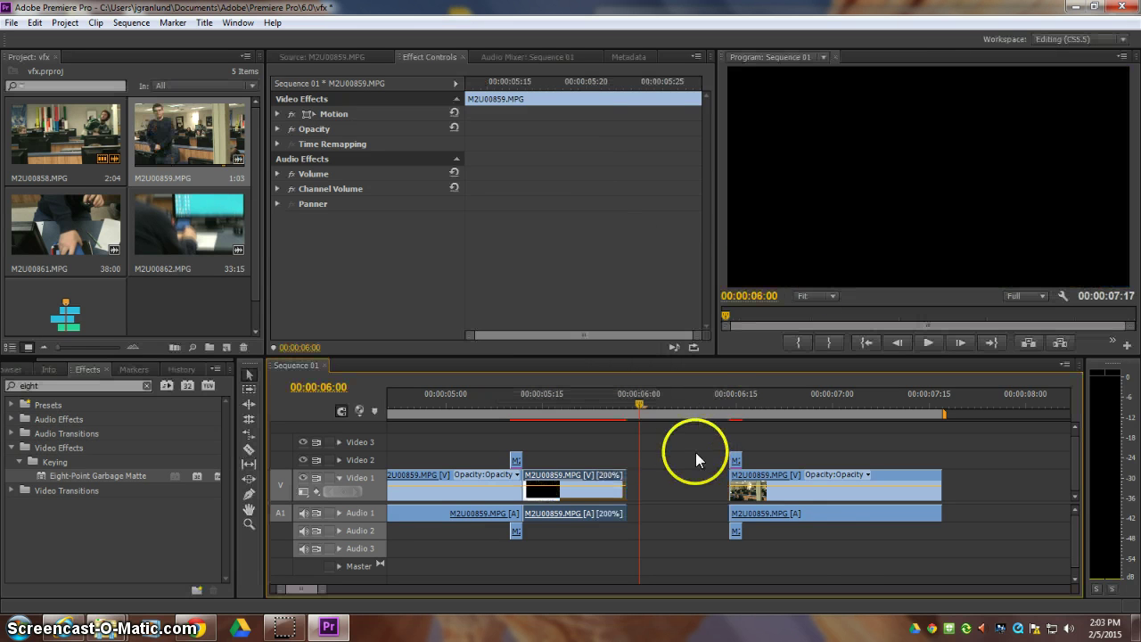
drag(695, 452, 845, 565)
drag(832, 470, 594, 424)
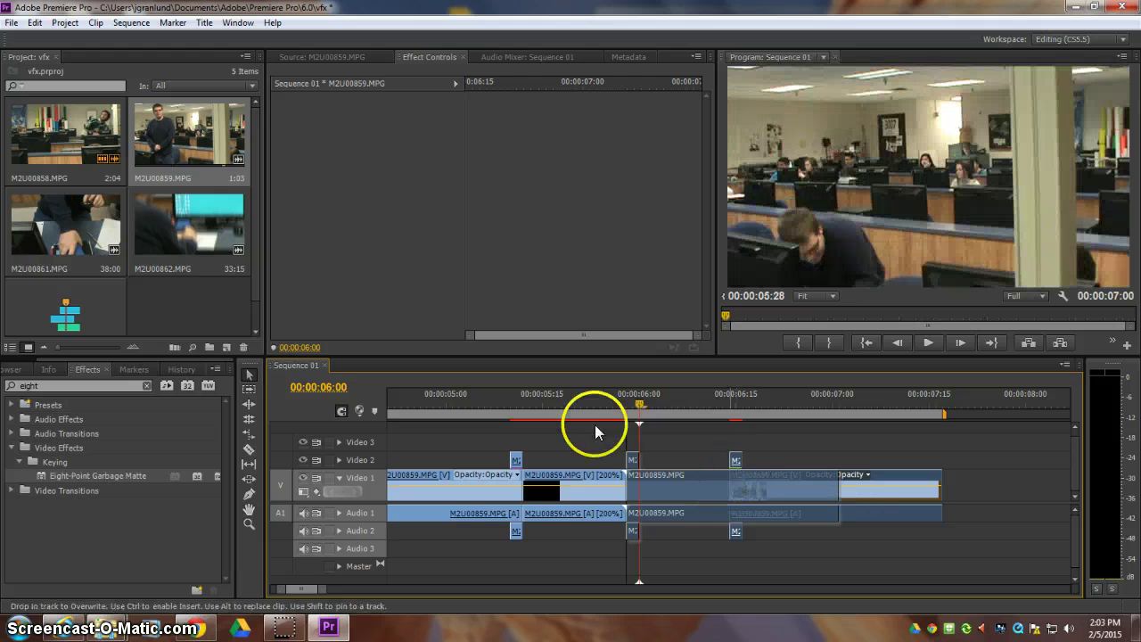
Play back the disappearing effect in the M2U00858.MPG clips at the beginning of the sequence.
drag(494, 401, 497, 401)
click(496, 401)
click(927, 342)
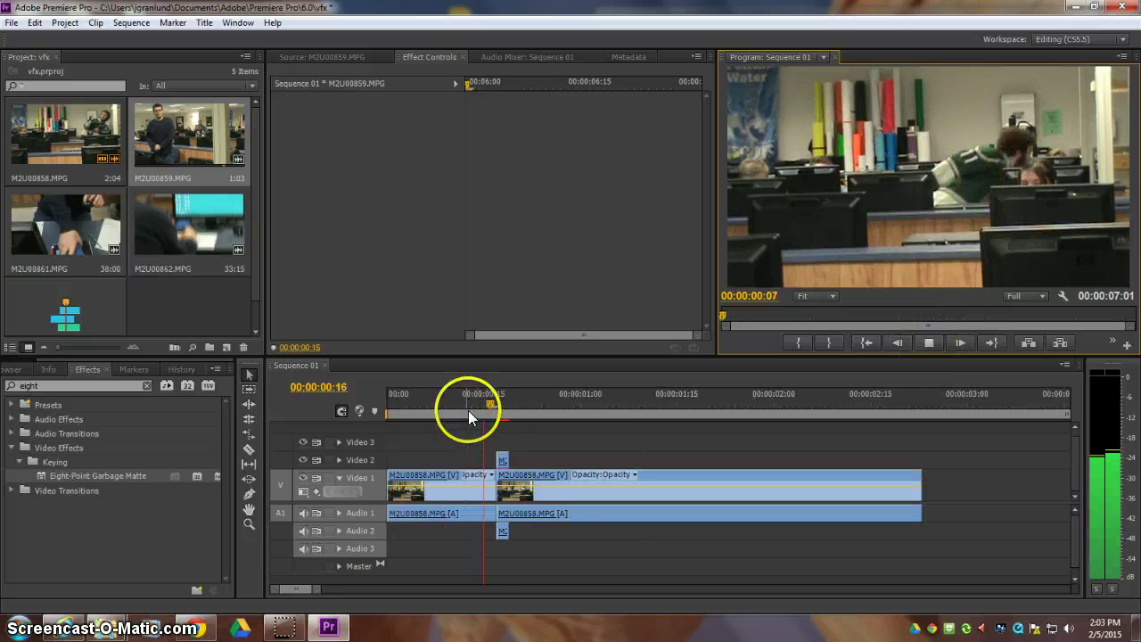
key(space)
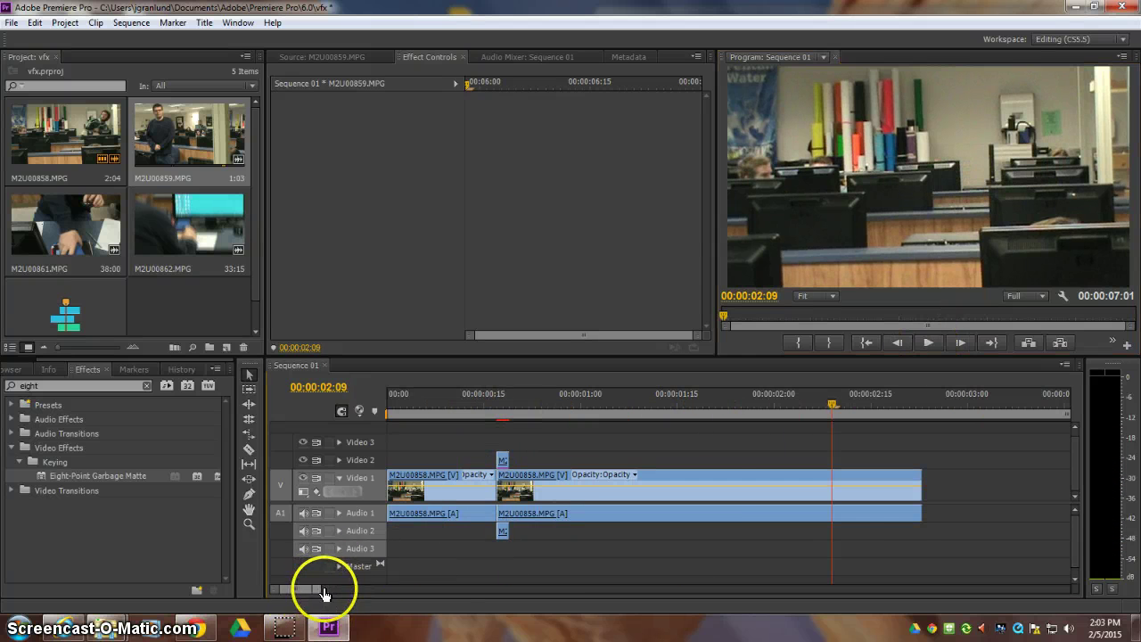
Play the sequence from 00:00:00:13 to review both the disappearing and reappearing effects.
drag(324, 595, 386, 591)
click(402, 395)
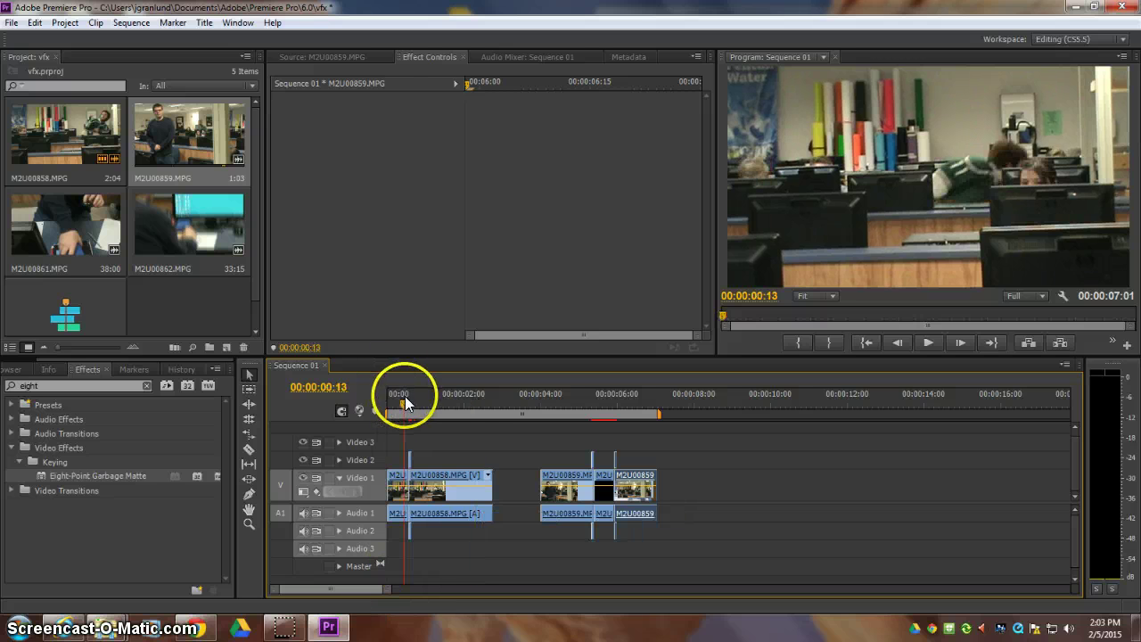
key(space)
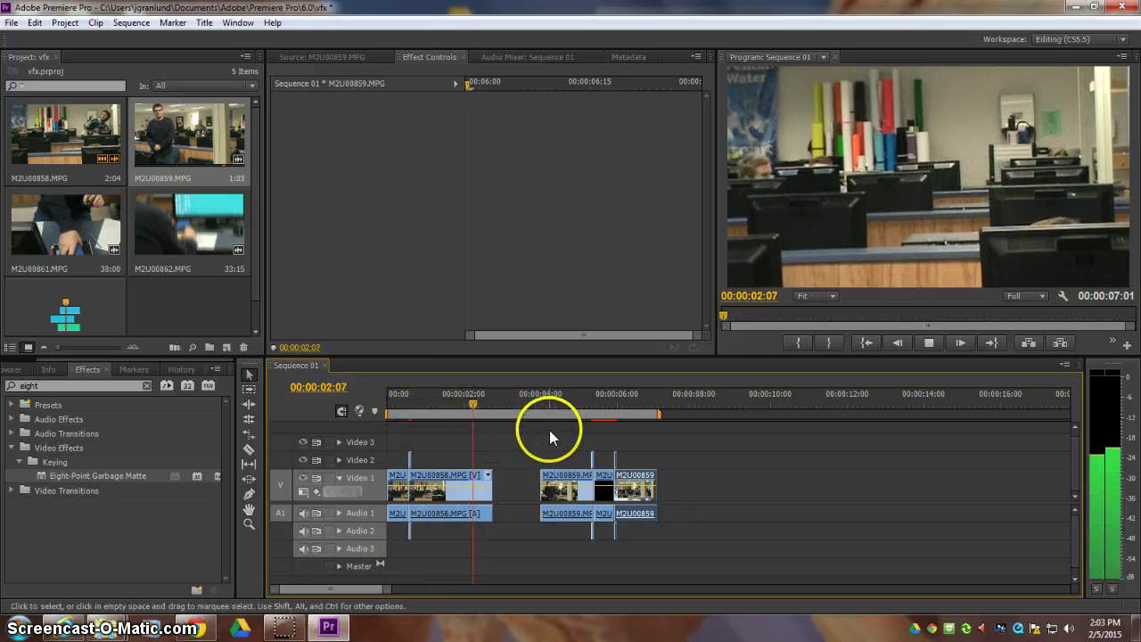